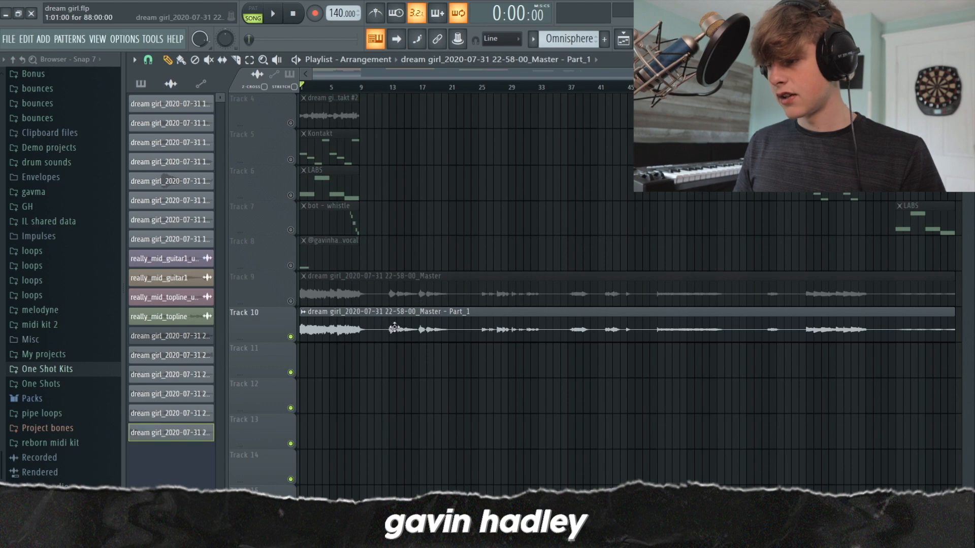
# Step: Enable the Fruity parametric EQ 2 on the mixer insert of the Master - Part_1 audio and inspect its curve
pyautogui.press('F9')
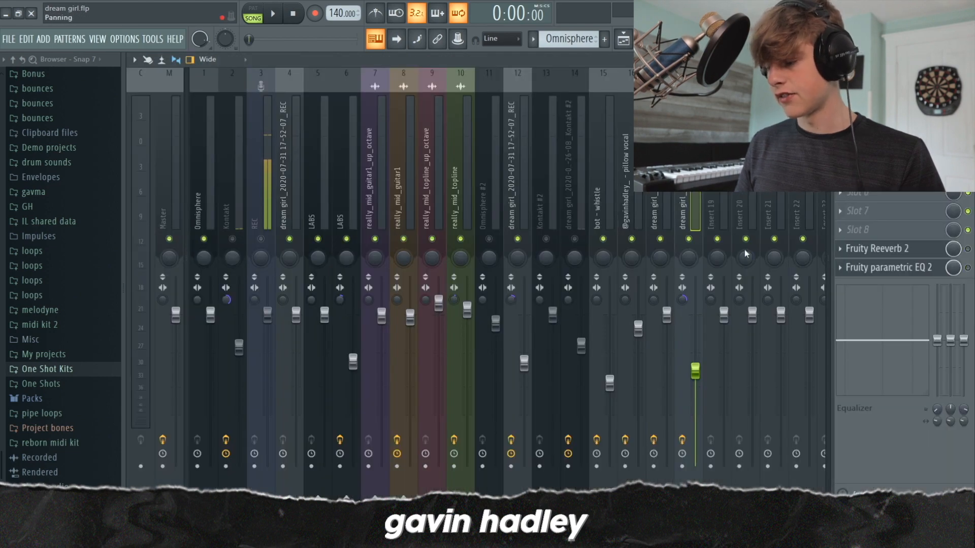
pyautogui.press('space')
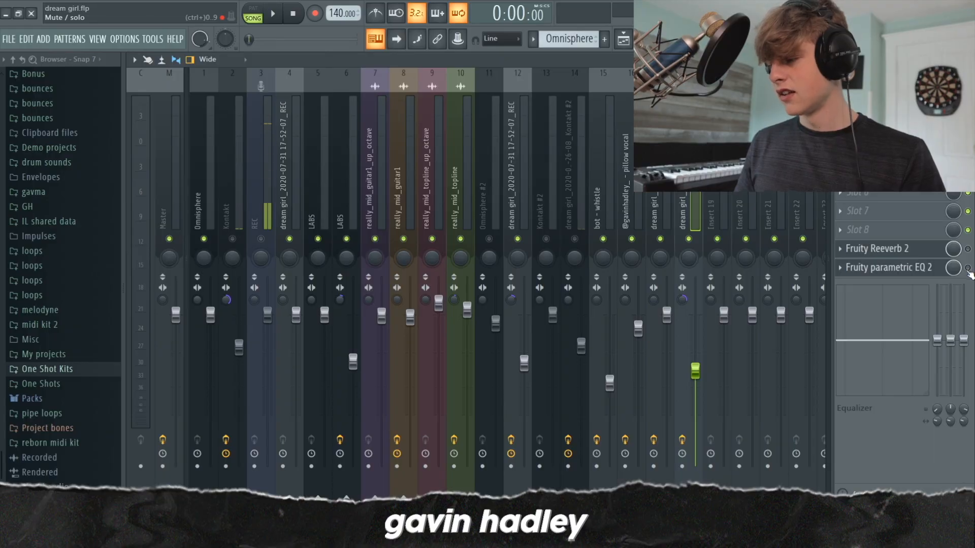
pyautogui.click(909, 267)
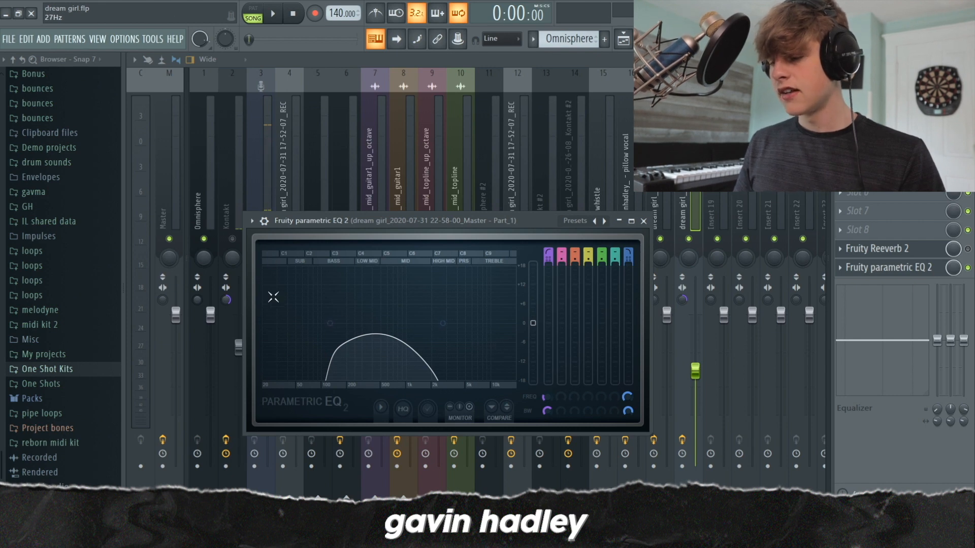
pyautogui.moveTo(385, 221); pyautogui.dragTo(376, 159)
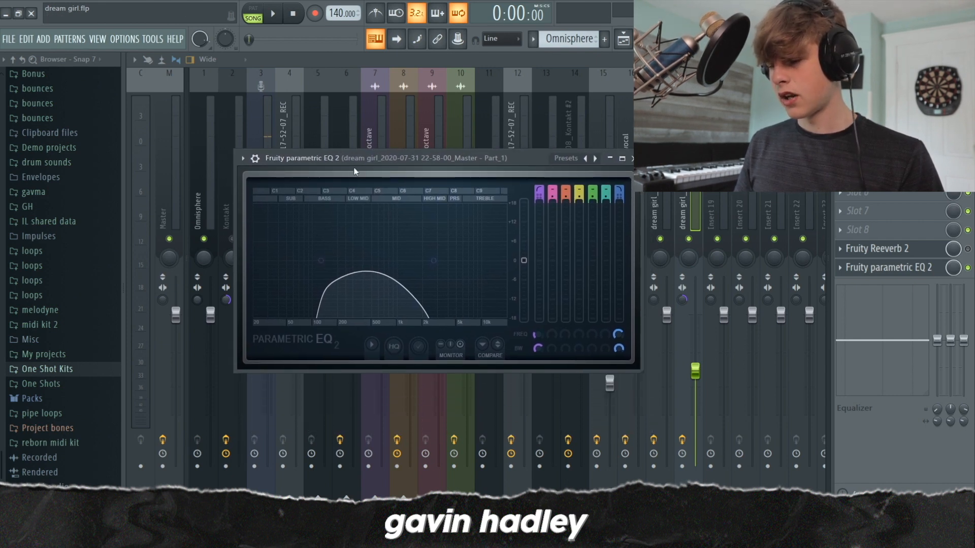
pyautogui.press('space')
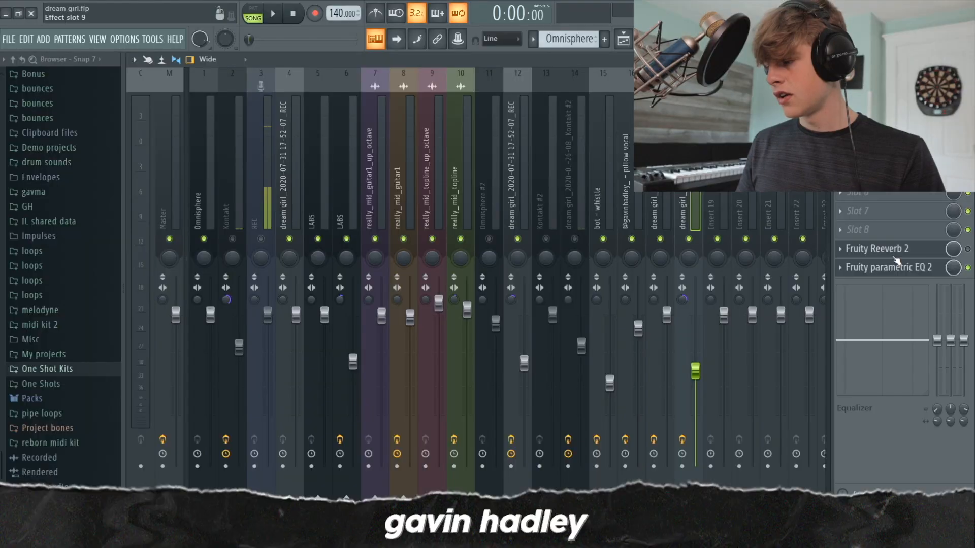
# Step: Enable the Fruity Reeverb 2 on the same insert, view its settings and audition the song with it
pyautogui.click(912, 251)
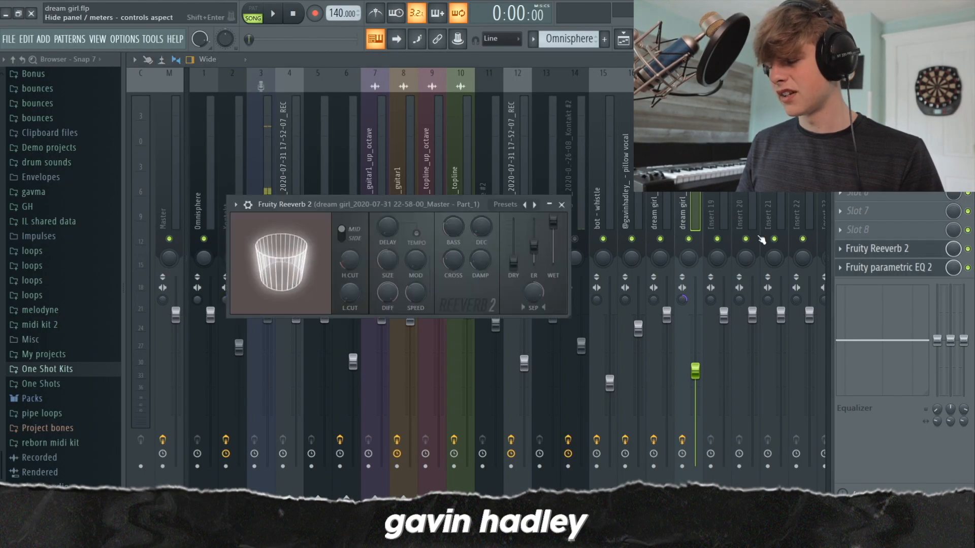
pyautogui.moveTo(409, 204); pyautogui.dragTo(421, 194)
pyautogui.moveTo(549, 224); pyautogui.dragTo(549, 216)
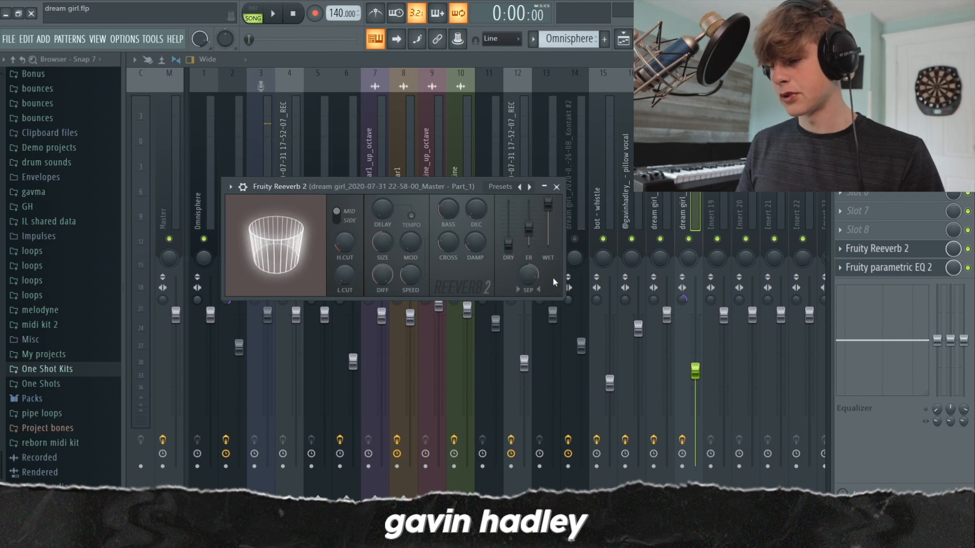
pyautogui.press('space')
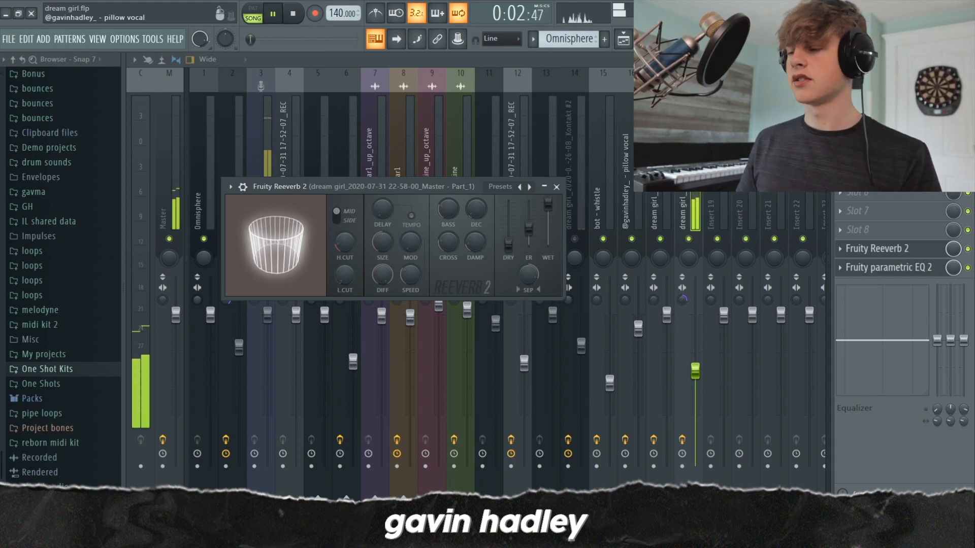
pyautogui.press('space')
# Step: Mute audio tracks 9 and 10 in the playlist and open the Omnisphere pattern in the piano roll
pyautogui.press('F5')
pyautogui.scroll(-3, 353, 320)
pyautogui.scroll(3, 350, 315)
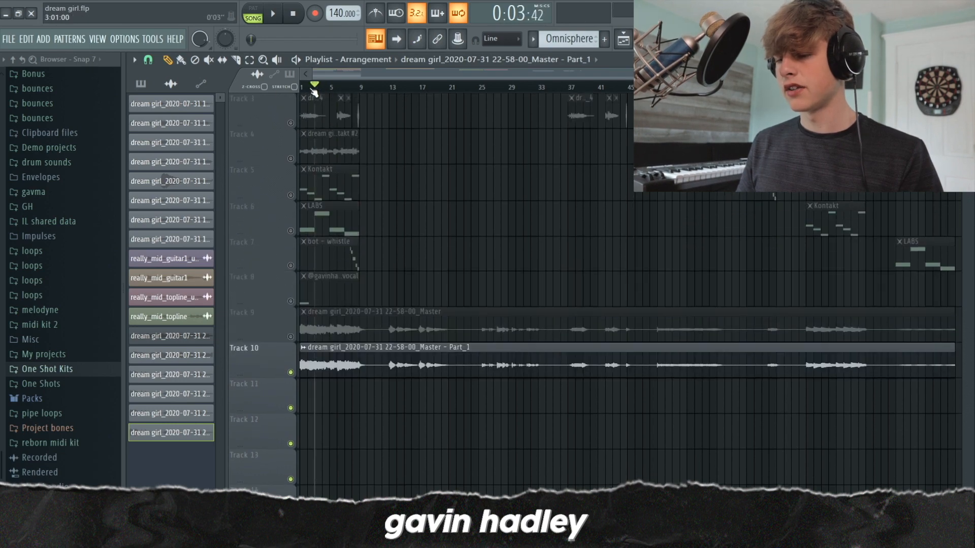
pyautogui.click(310, 340)
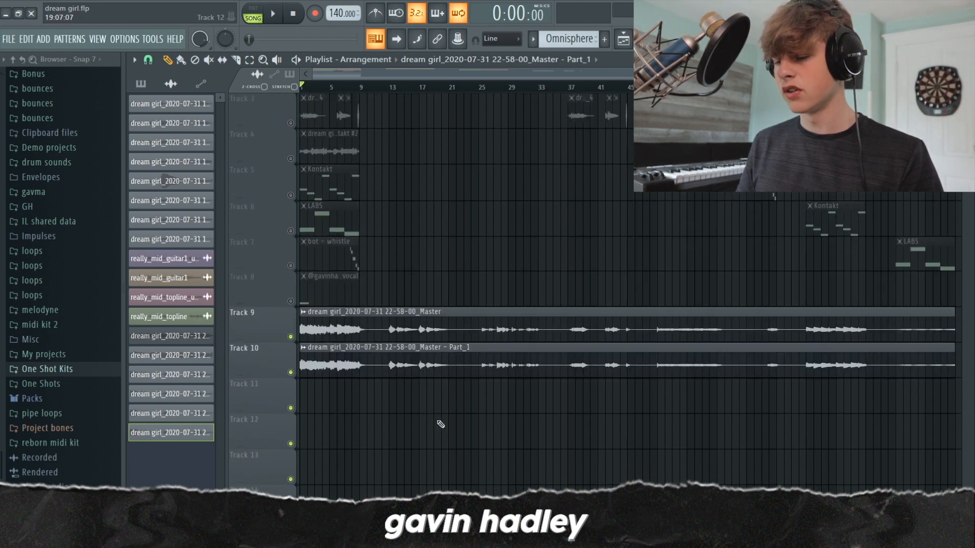
pyautogui.scroll(2, 441, 424)
pyautogui.click(140, 84)
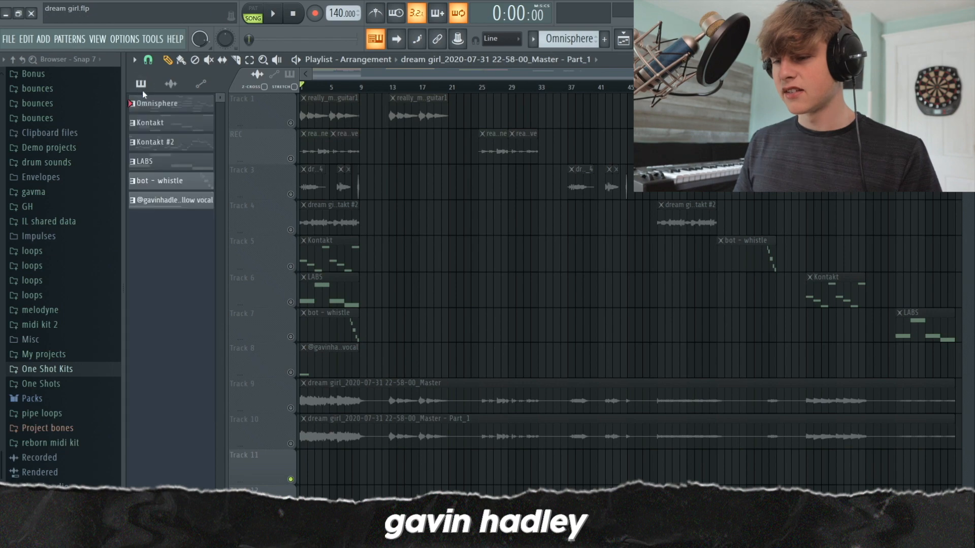
pyautogui.doubleClick(150, 103)
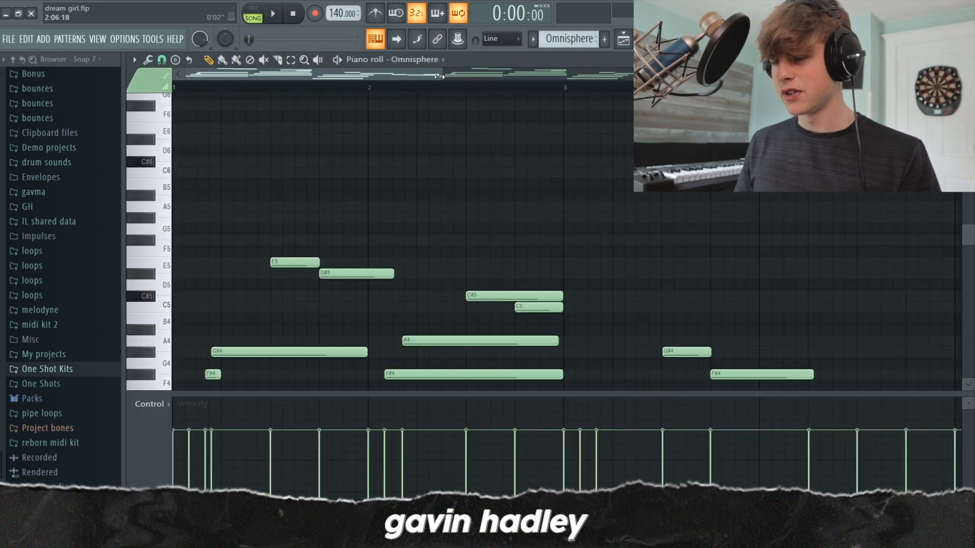
# Step: Check the patch loaded in the Omnisphere instrument and play its pattern from the start in pattern mode
pyautogui.moveTo(439, 76); pyautogui.dragTo(758, 76)
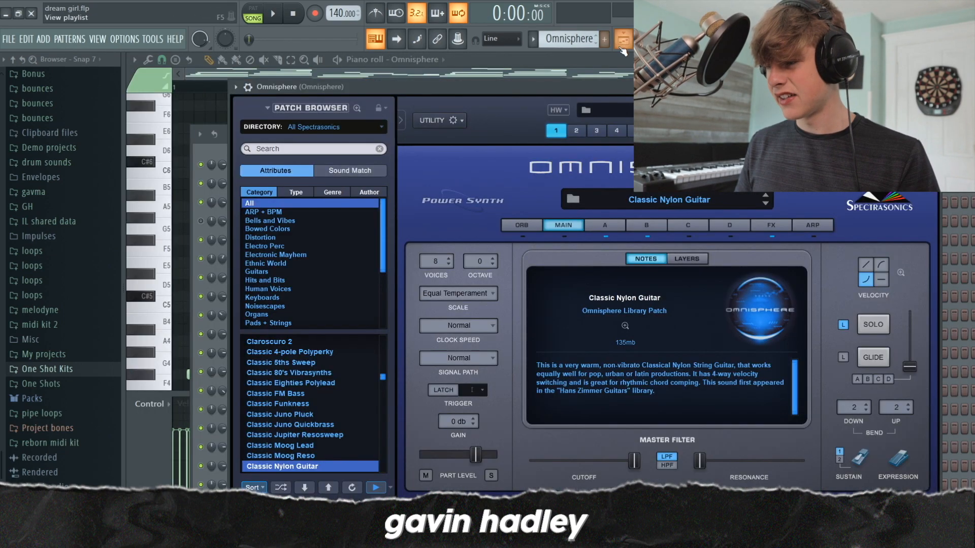
pyautogui.click(643, 39)
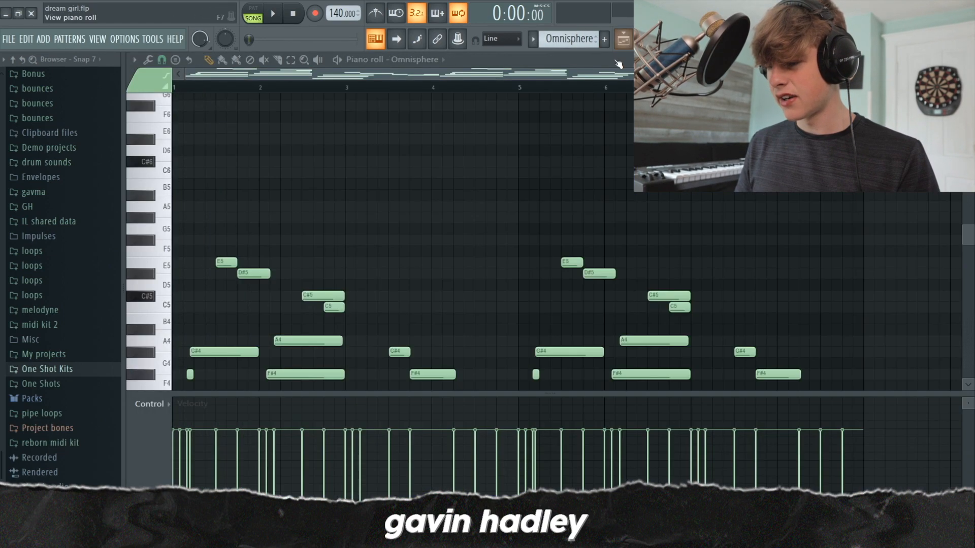
pyautogui.scroll(-5, 375, 215)
pyautogui.press('space')
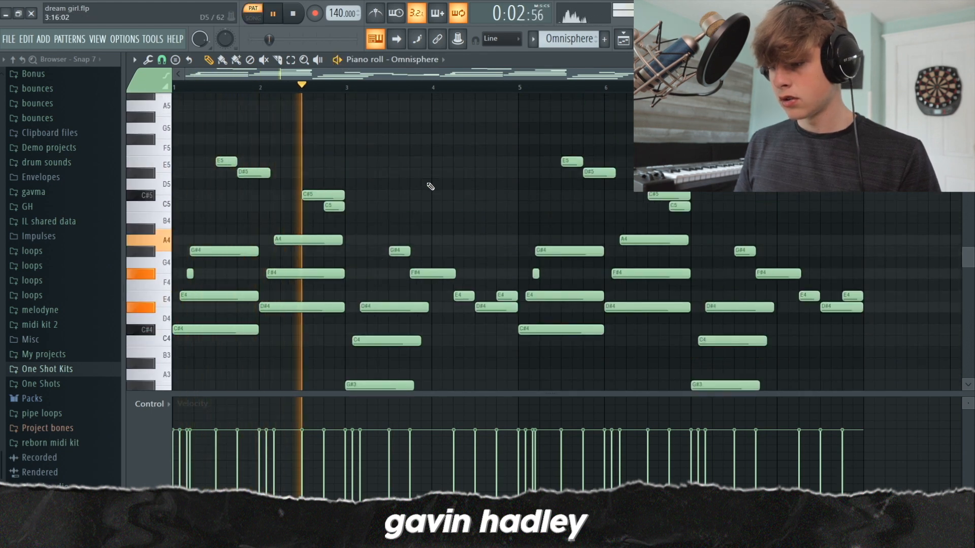
# Step: Move the short F#4 grace note in bar 1 up to D#5, just before the E5 melody note
pyautogui.scroll(3, 430, 186)
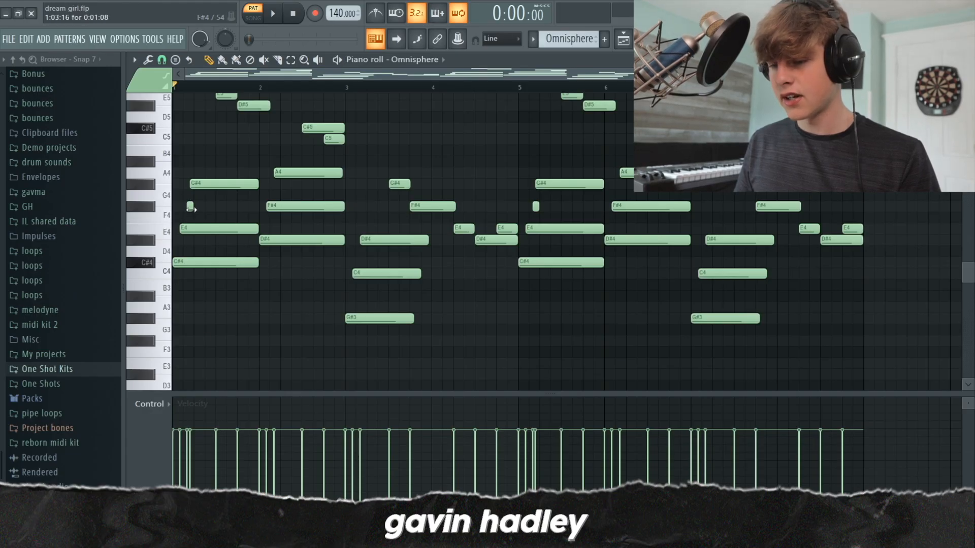
pyautogui.moveTo(191, 200); pyautogui.dragTo(216, 105)
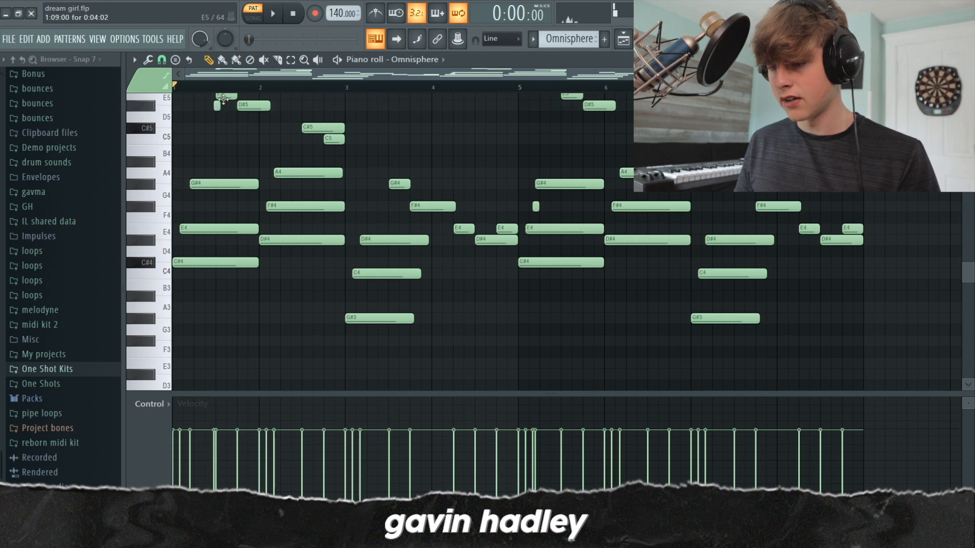
pyautogui.scroll(-2, 515, 135)
pyautogui.moveTo(768, 73); pyautogui.dragTo(740, 73)
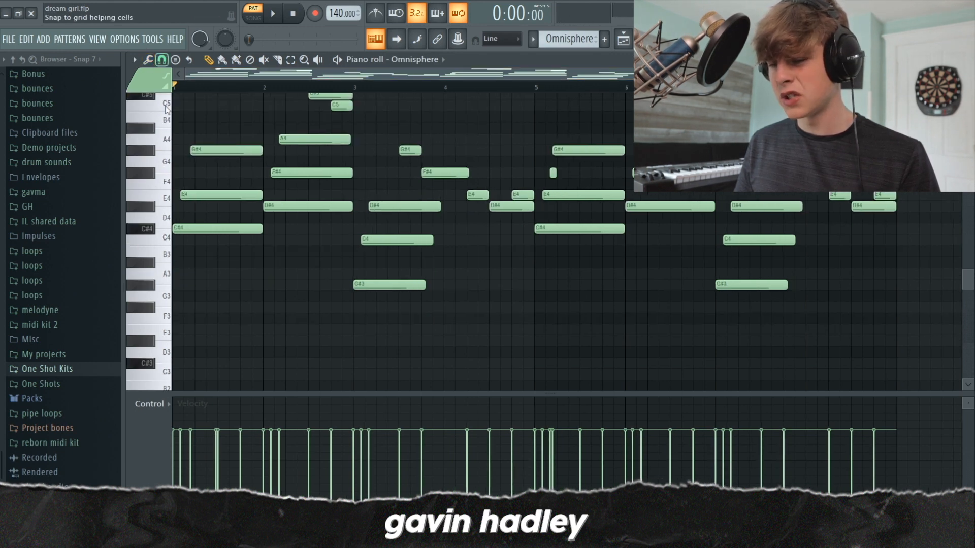
# Step: Replace the D#4, F#4 and A4 notes in bar 2 with an A3, C#4 and E4 chord
pyautogui.scroll(4, 197, 208)
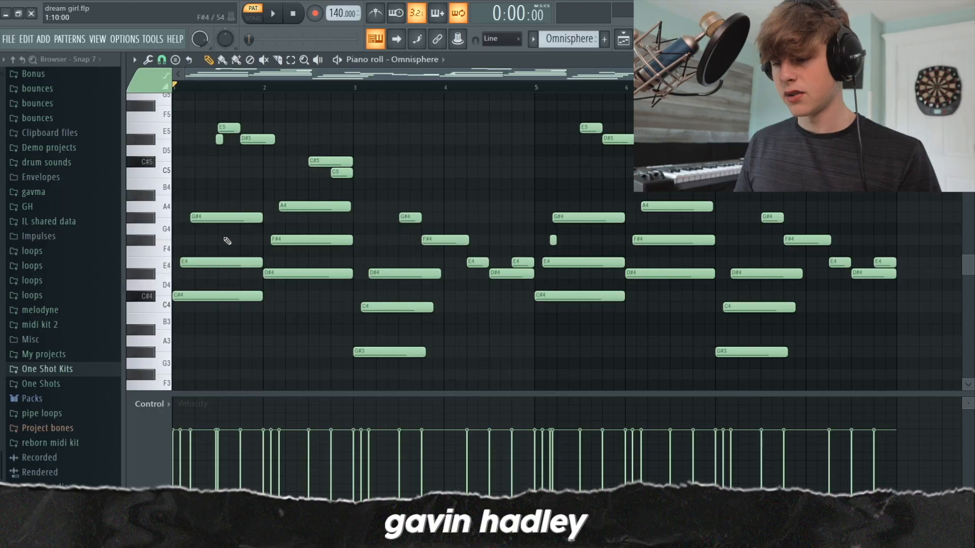
pyautogui.scroll(-3, 208, 234)
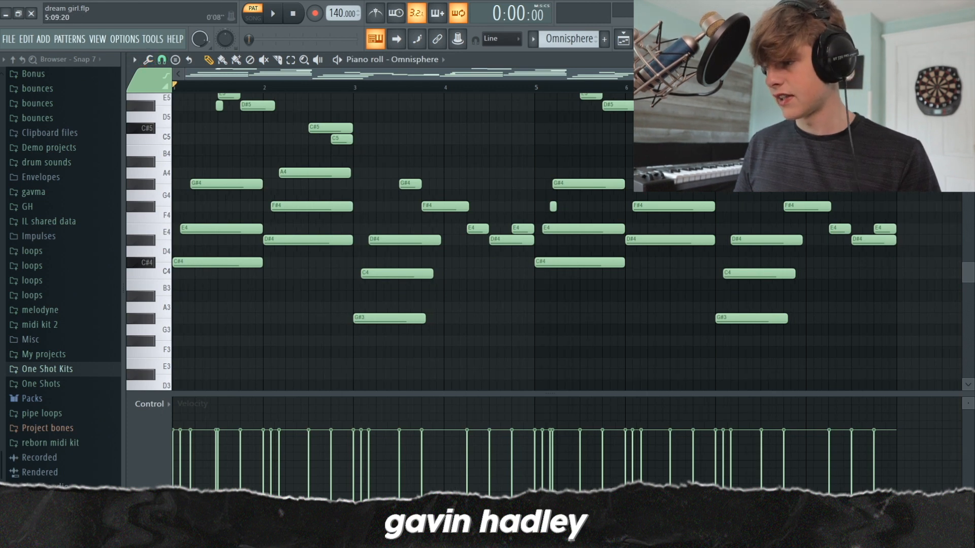
pyautogui.moveTo(739, 74); pyautogui.dragTo(479, 83)
pyautogui.scroll(1, 473, 148)
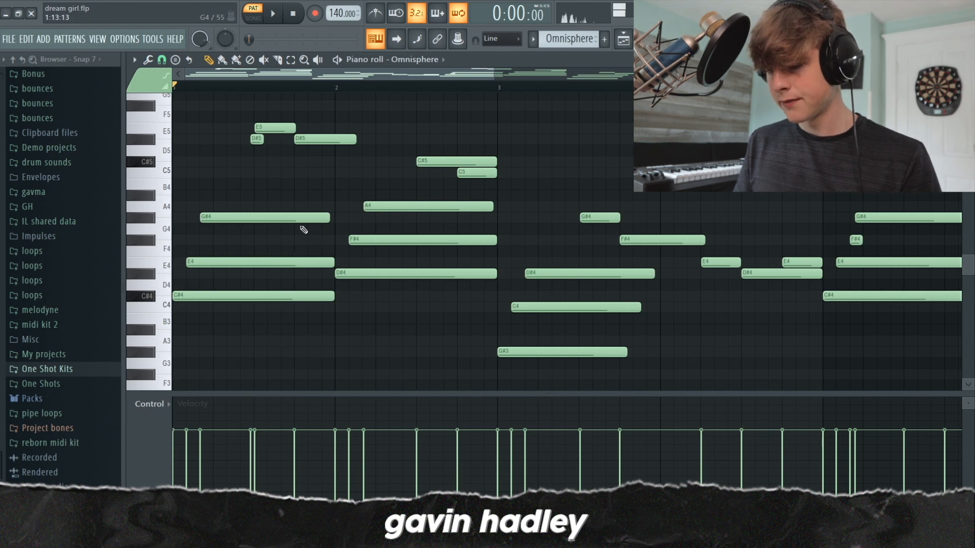
pyautogui.click(380, 205)
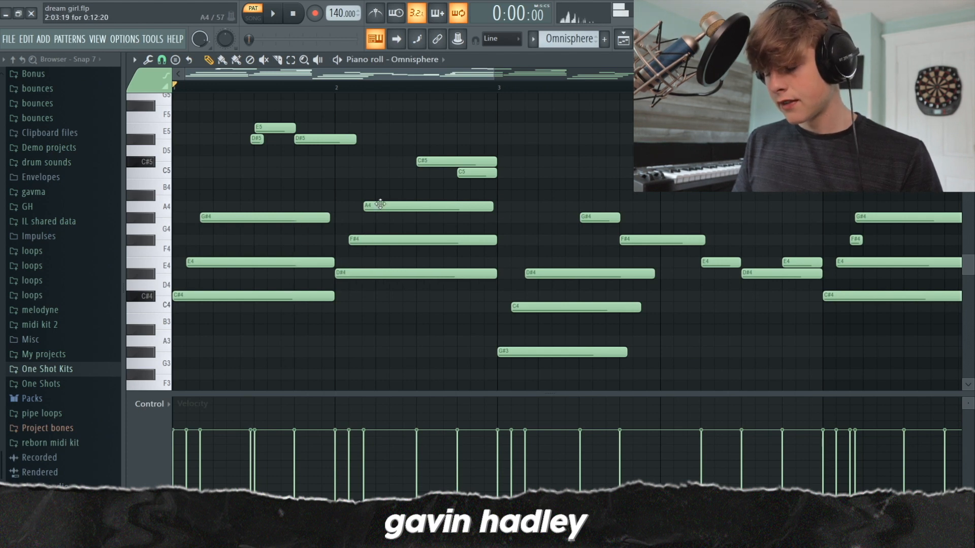
pyautogui.scroll(-3, 380, 272)
pyautogui.scroll(4, 385, 267)
pyautogui.scroll(-3, 391, 284)
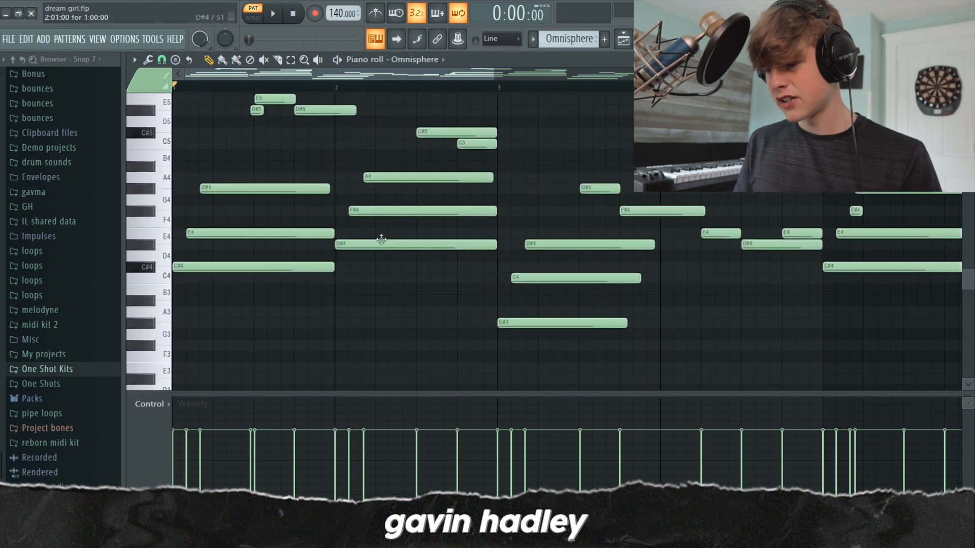
pyautogui.rightClick(374, 139)
pyautogui.rightClick(365, 172)
pyautogui.rightClick(355, 206)
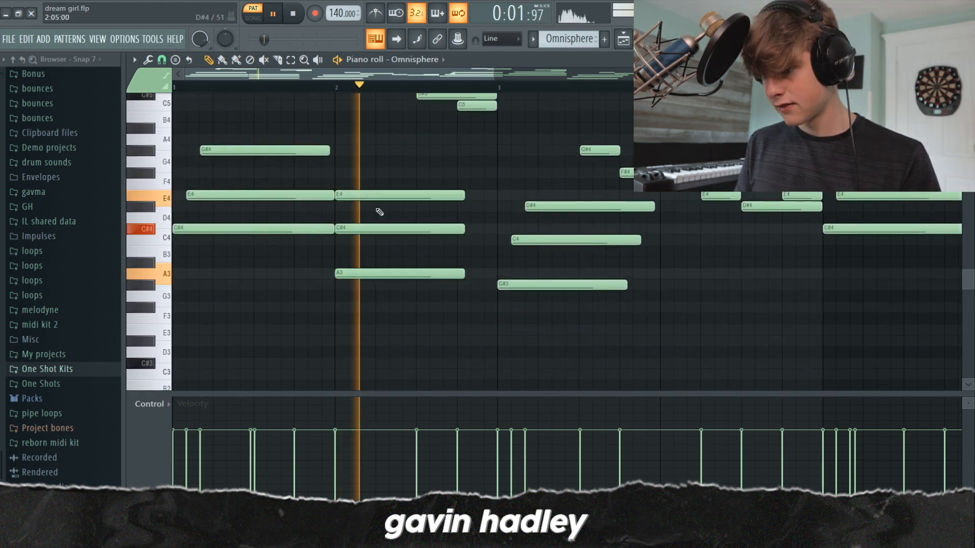
# Step: Stagger the bar 2 chord like a strum by shifting C#4 slightly after A3 and E4 slightly after C#4
pyautogui.press('space')
pyautogui.moveTo(360, 200); pyautogui.dragTo(386, 198)
pyautogui.scroll(3, 305, 229)
pyautogui.scroll(-3, 305, 274)
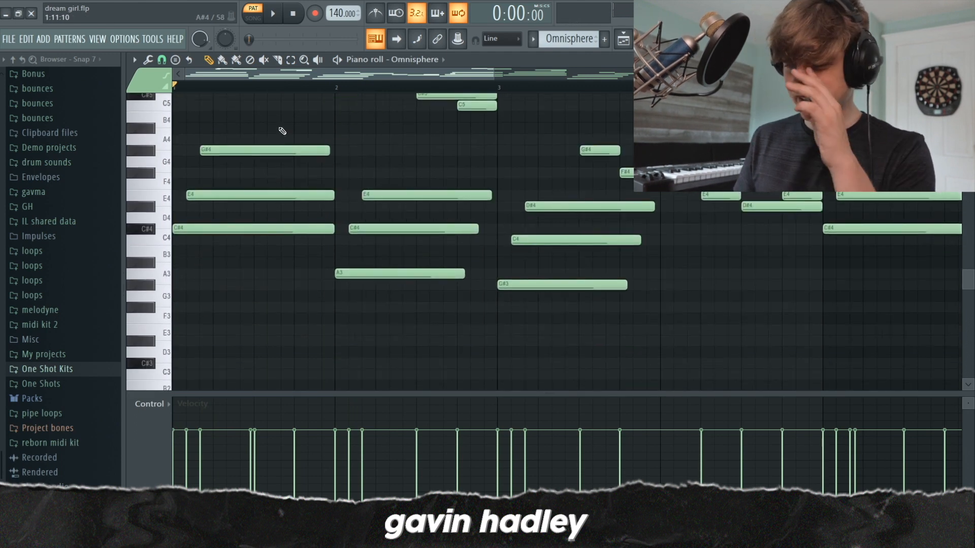
pyautogui.click(527, 292)
pyautogui.rightClick(536, 294)
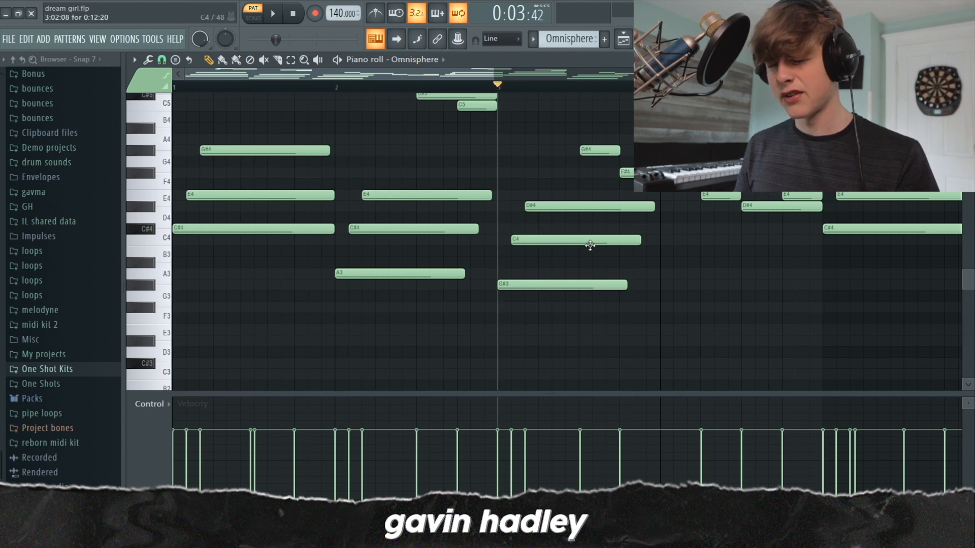
pyautogui.press('space')
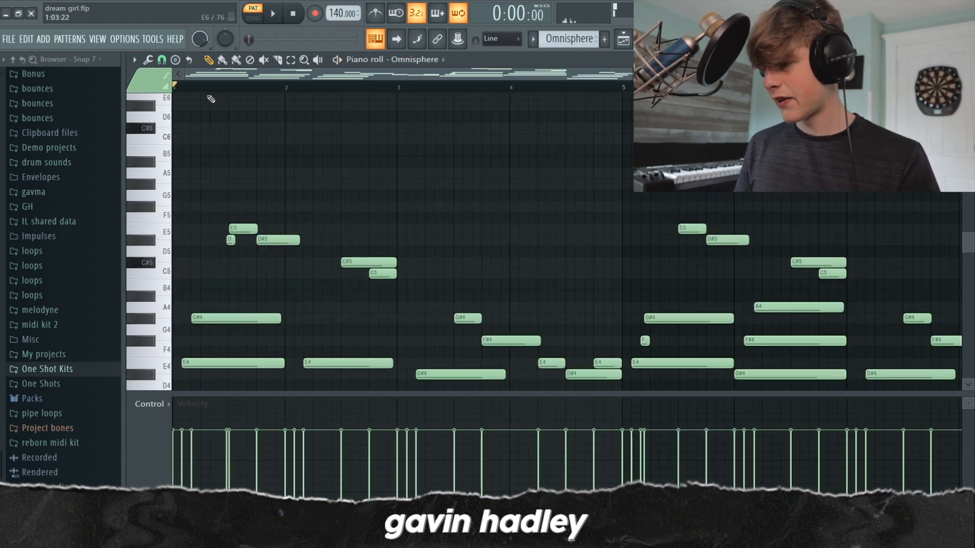
# Step: Highlight the upper melody notes in bars 1 and 2 during playback, then clear the selection
pyautogui.moveTo(631, 77); pyautogui.dragTo(439, 109)
pyautogui.scroll(-4, 439, 259)
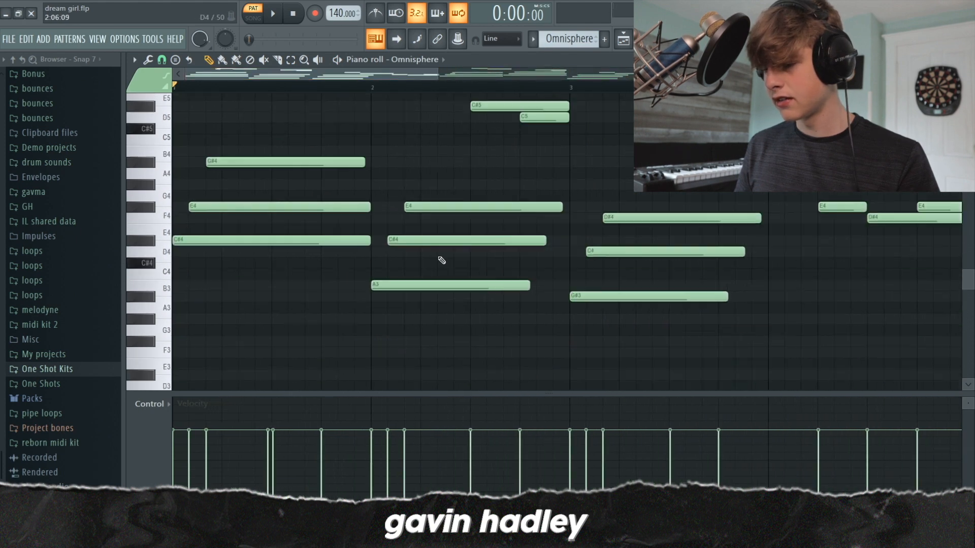
pyautogui.scroll(3, 489, 213)
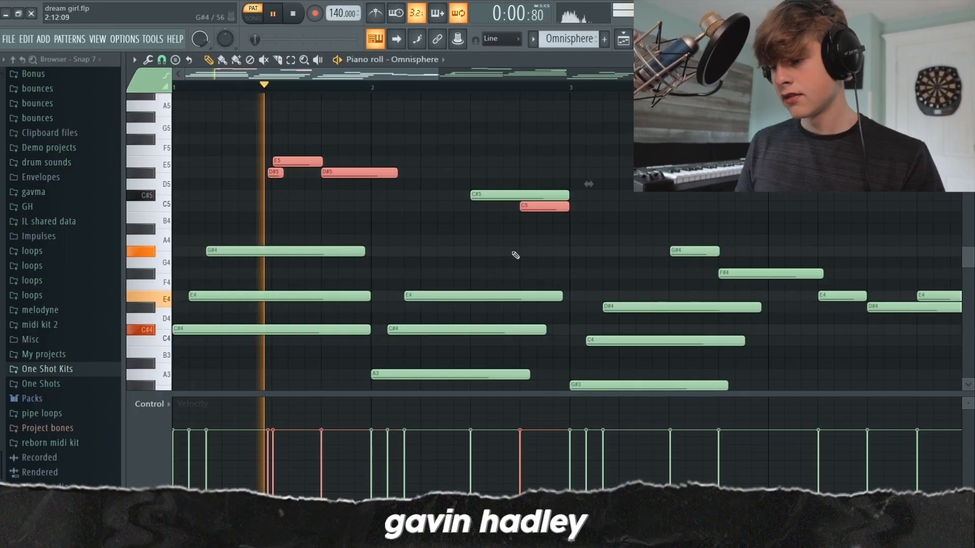
pyautogui.click(500, 254)
pyautogui.rightClick(509, 255)
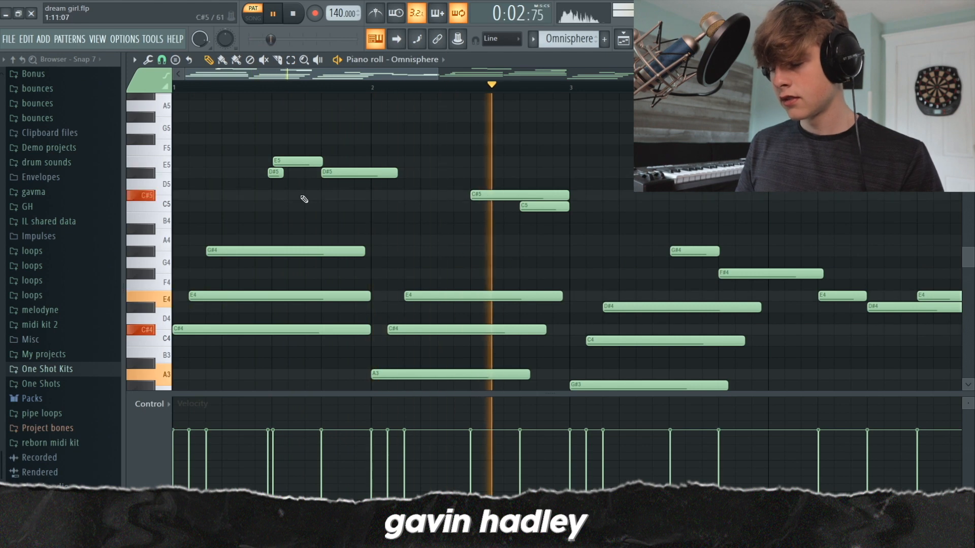
# Step: Audition the melody over the chords from bar 1, then replay the phrase from bar 3 onward
pyautogui.press('space')
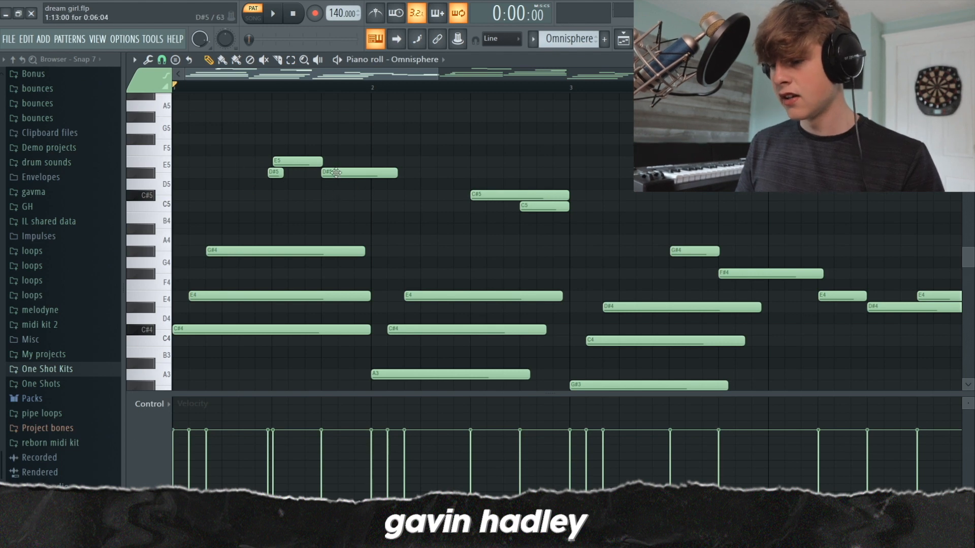
pyautogui.press('space')
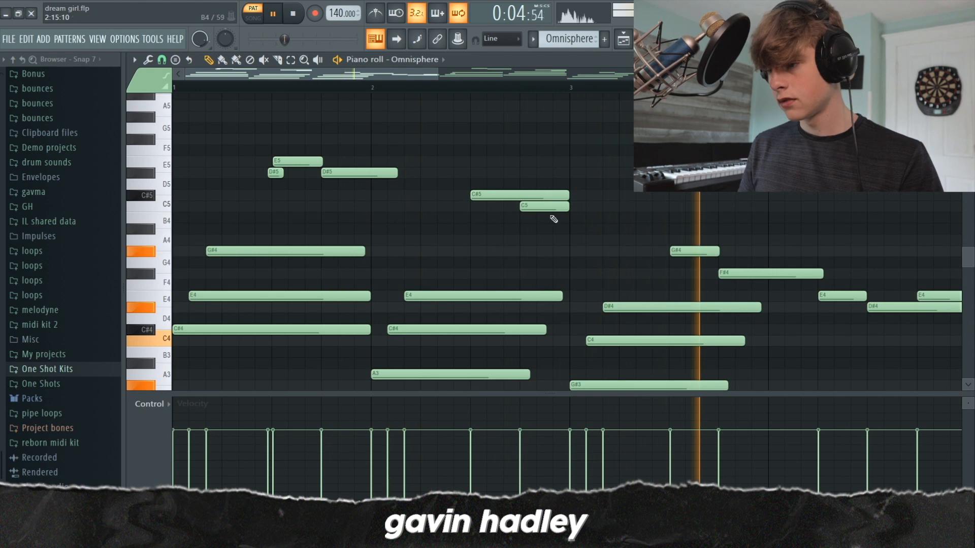
pyautogui.press('space')
pyautogui.moveTo(421, 72); pyautogui.dragTo(457, 80)
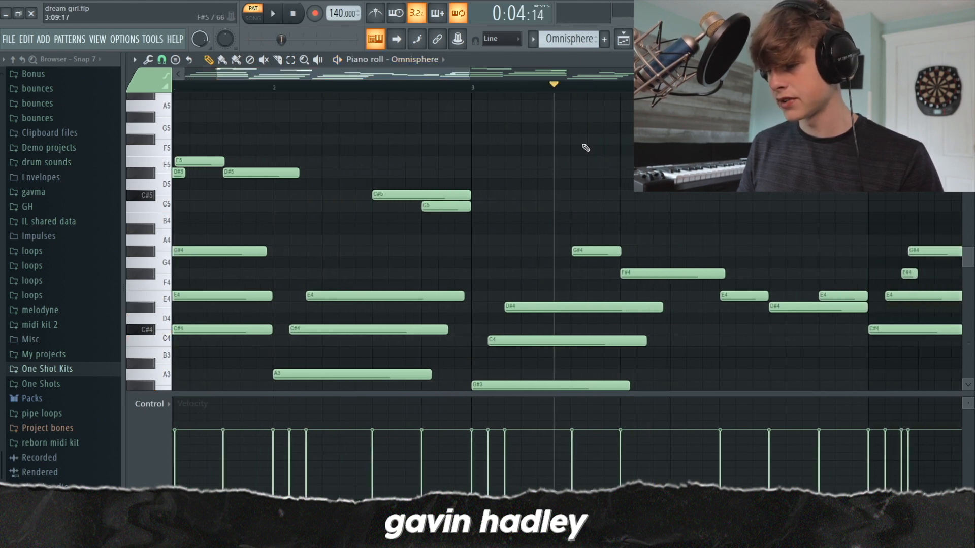
pyautogui.press('space')
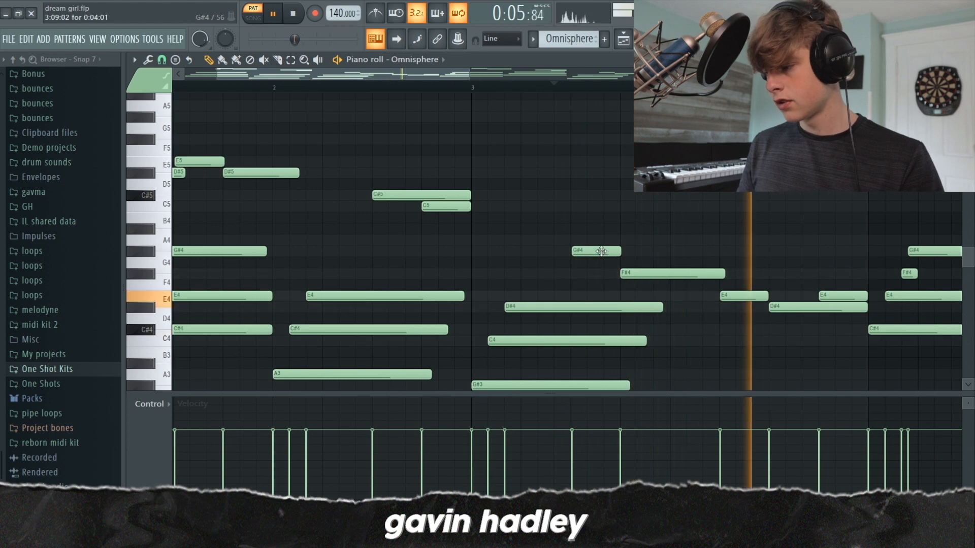
pyautogui.press('space')
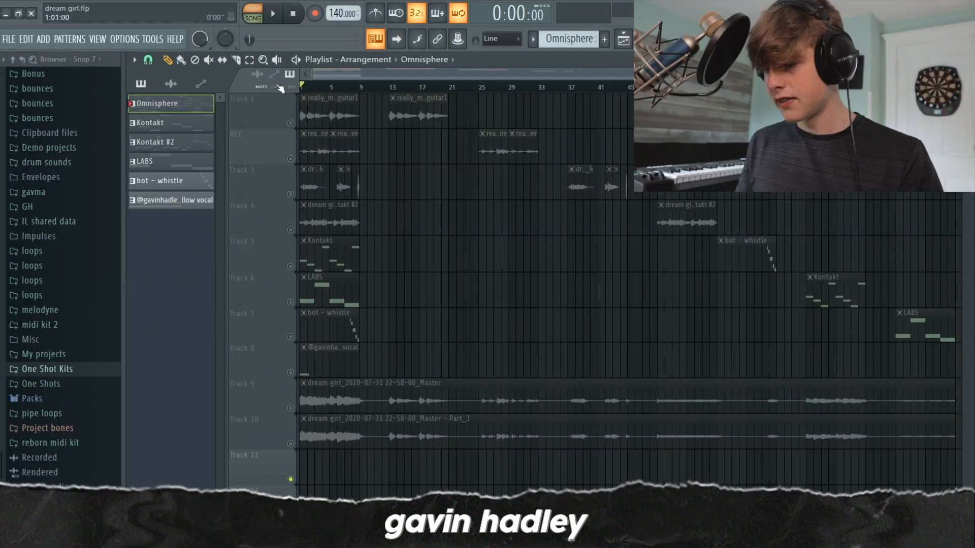
# Step: Unmute Track 1 and the REC track in the playlist and play the arrangement from the start
pyautogui.click(290, 124)
pyautogui.click(290, 159)
pyautogui.press('space')
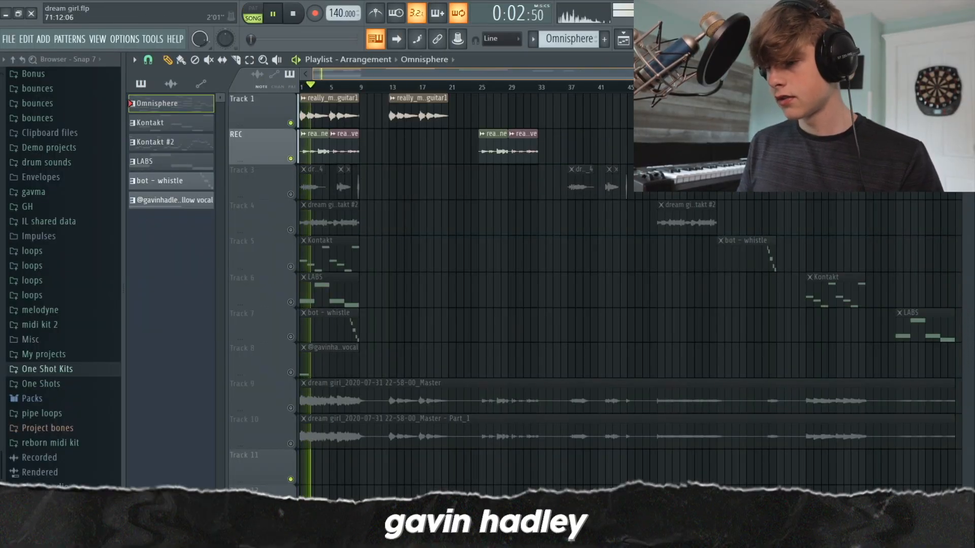
pyautogui.scroll(4, 508, 209)
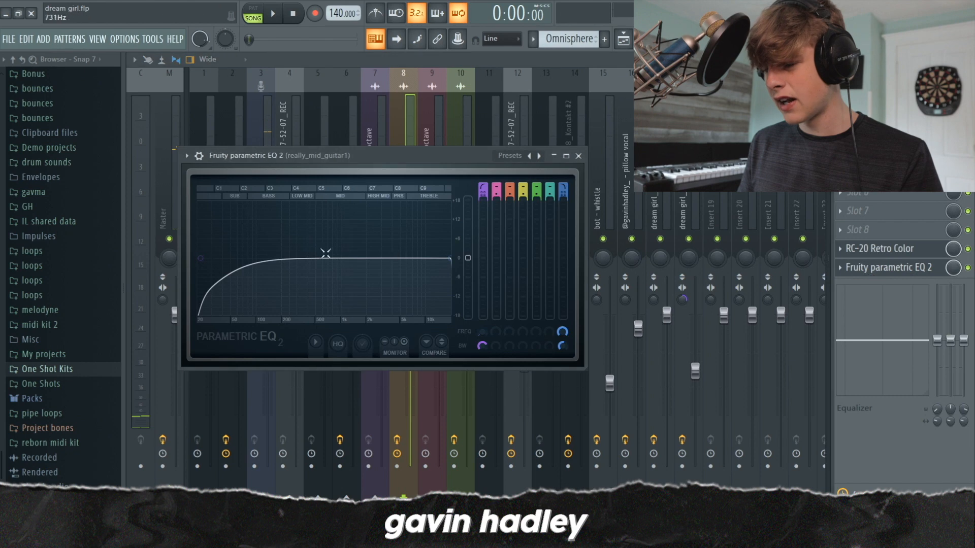
# Step: Bypass RC-20 Retro Color and Fruity parametric EQ 2 on really_mid_guitar1, audition the dry guitar, and re-enable the EQ
pyautogui.click(967, 267)
pyautogui.click(968, 249)
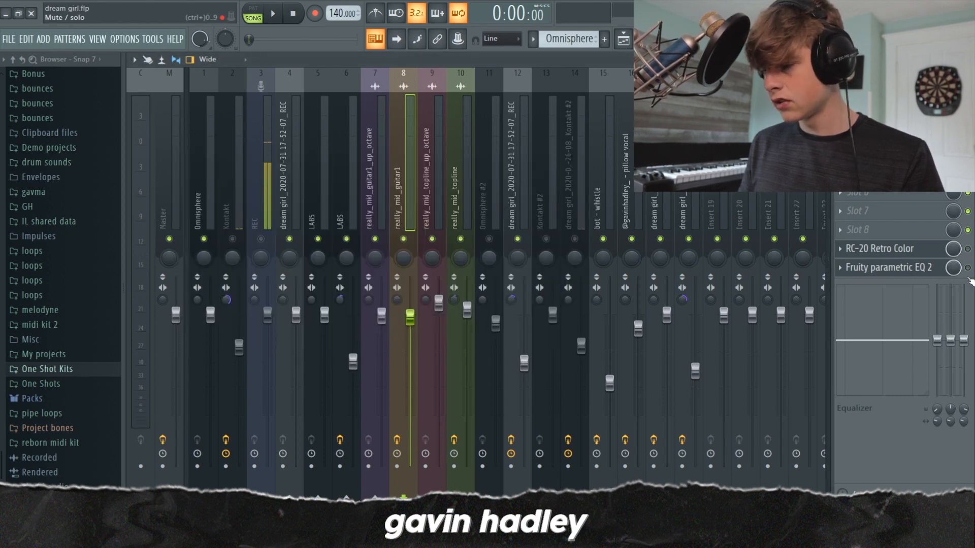
pyautogui.press('space')
pyautogui.click(967, 267)
pyautogui.press('space')
# Step: Re-enable RC-20 Retro Color on really_mid_guitar1 and review its settings, finishing with a listen to the really_mid_topline EQ
pyautogui.click(967, 248)
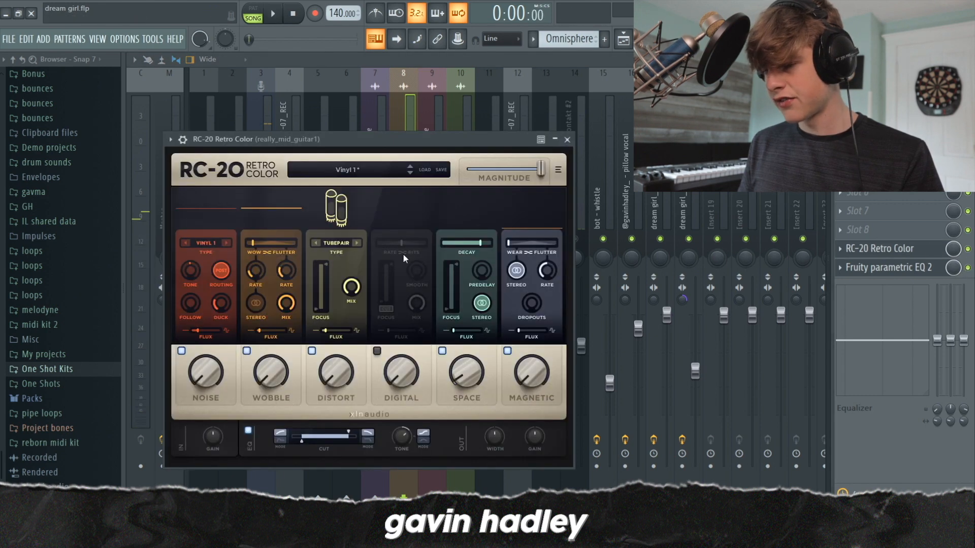
pyautogui.moveTo(361, 142); pyautogui.dragTo(357, 108)
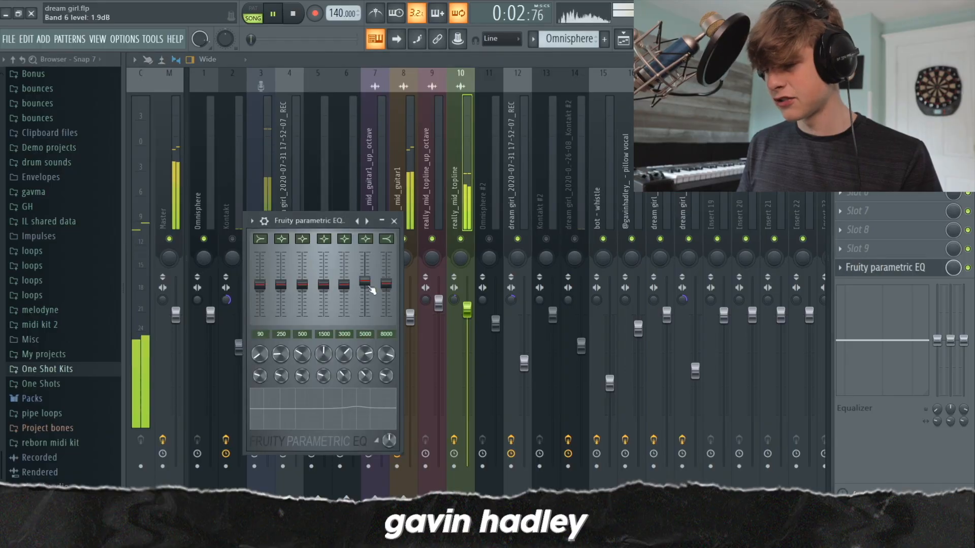
pyautogui.press('space')
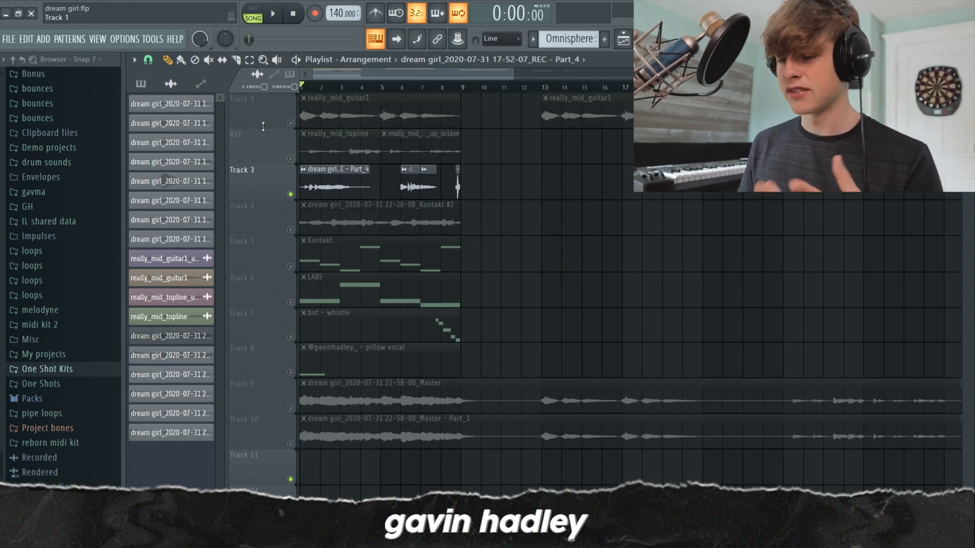
# Step: Audition the recorded dream girl clips on Track 3 of the playlist
pyautogui.press('space')
pyautogui.doubleClick(321, 177)
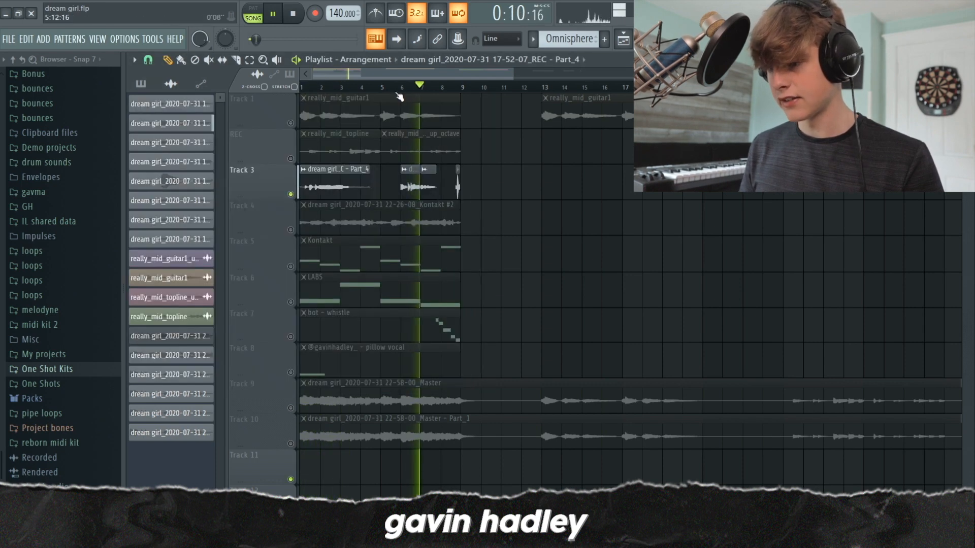
pyautogui.press('space')
pyautogui.click(302, 87)
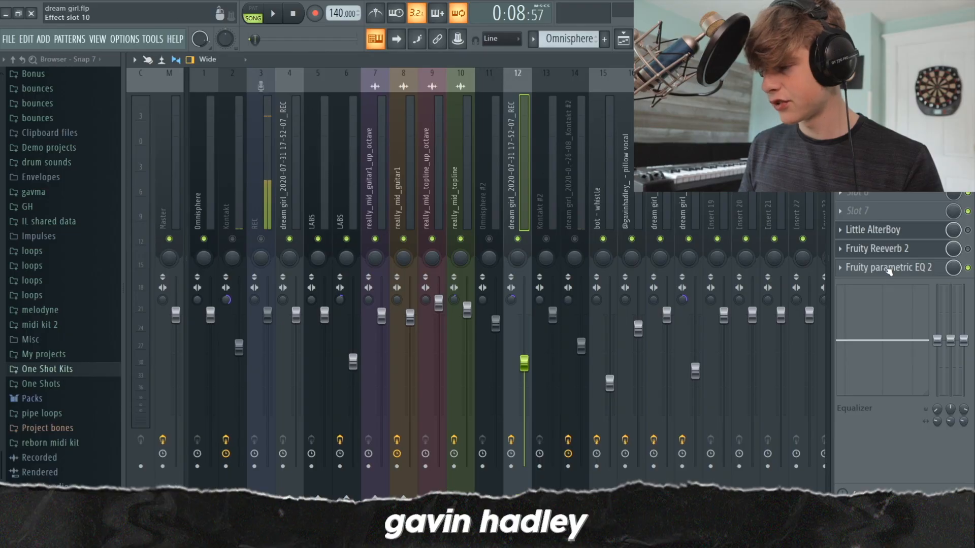
# Step: Review the Fruity parametric EQ 2 curve on mixer track 12 and compare the recording with the EQ bypassed and enabled
pyautogui.click(894, 273)
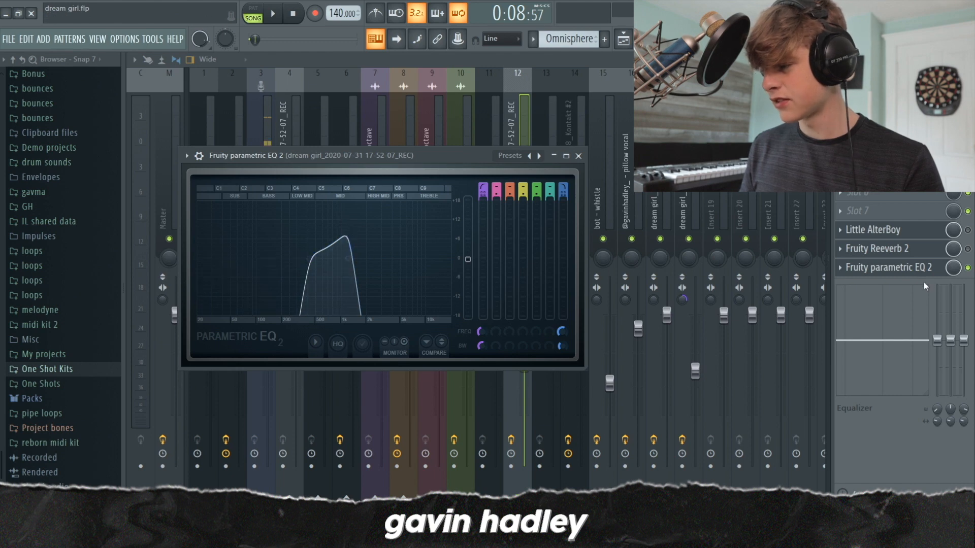
pyautogui.click(891, 270)
pyautogui.press('space')
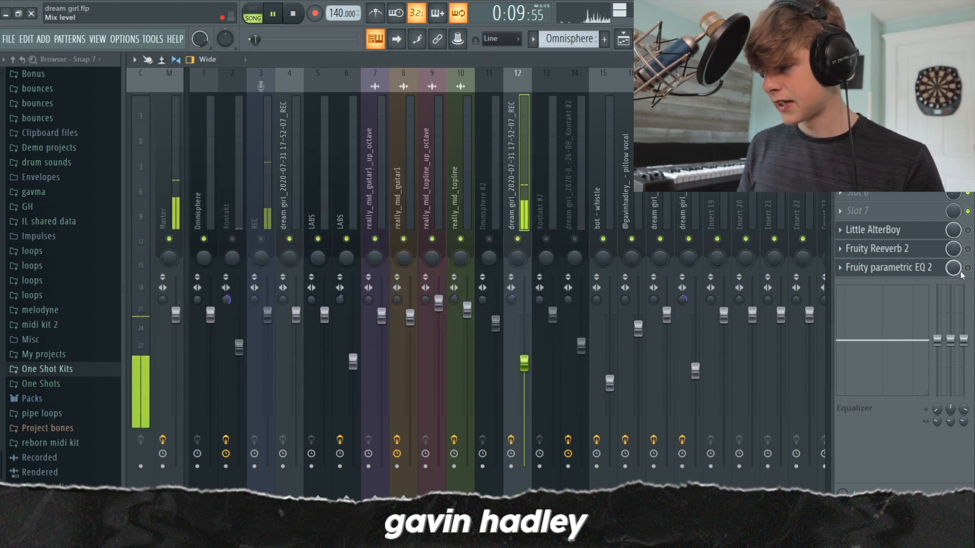
pyautogui.click(891, 268)
pyautogui.press('space')
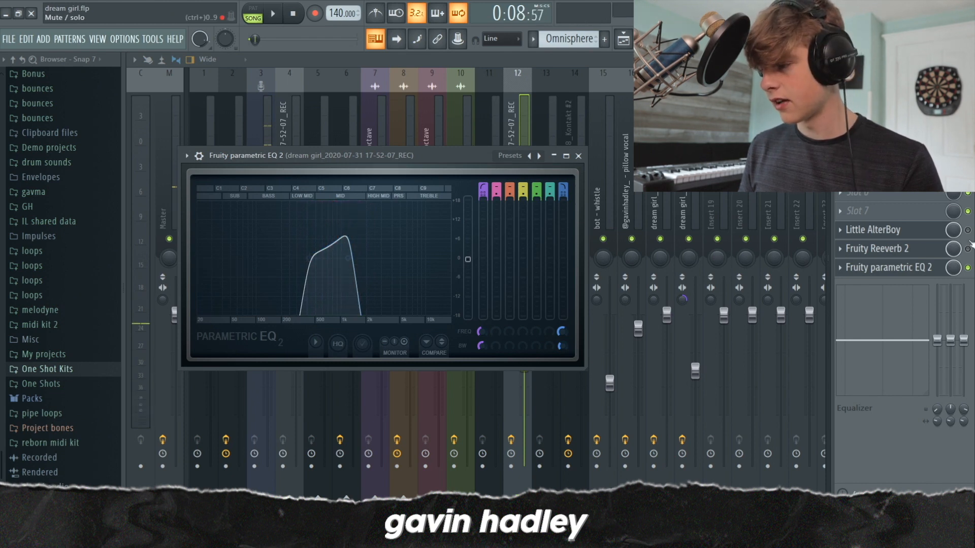
# Step: Inspect the Fruity Reeverb 2 settings on mixer track 12 and listen to the recording through the reverb
pyautogui.click(918, 249)
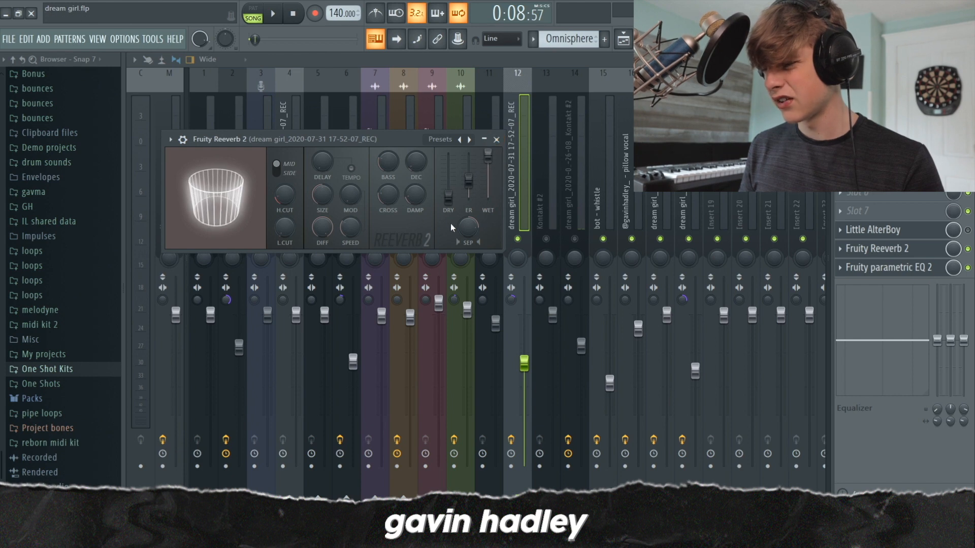
pyautogui.press('Escape')
pyautogui.press('space')
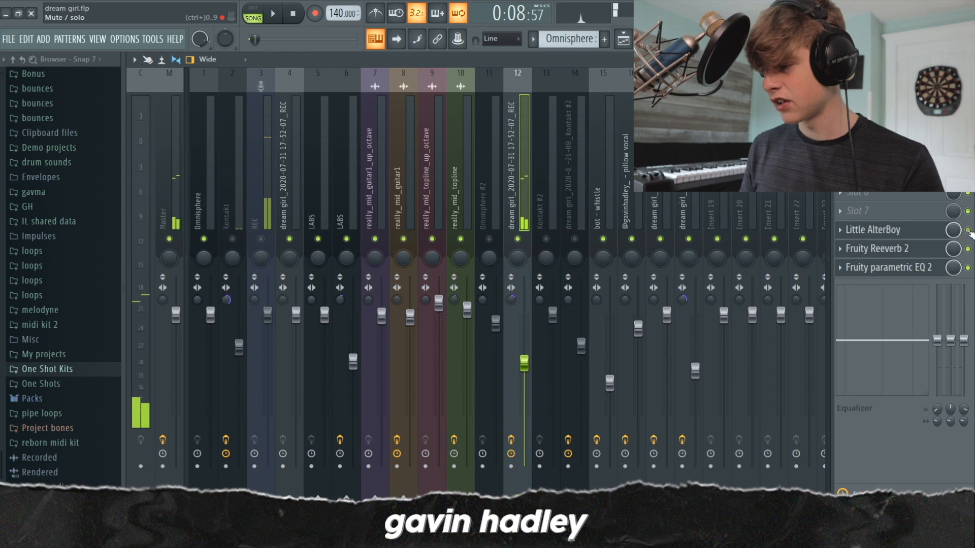
# Step: Inspect the Little AlterBoy pitch and formant settings on mixer track 12 and listen to the pitched recording
pyautogui.click(882, 231)
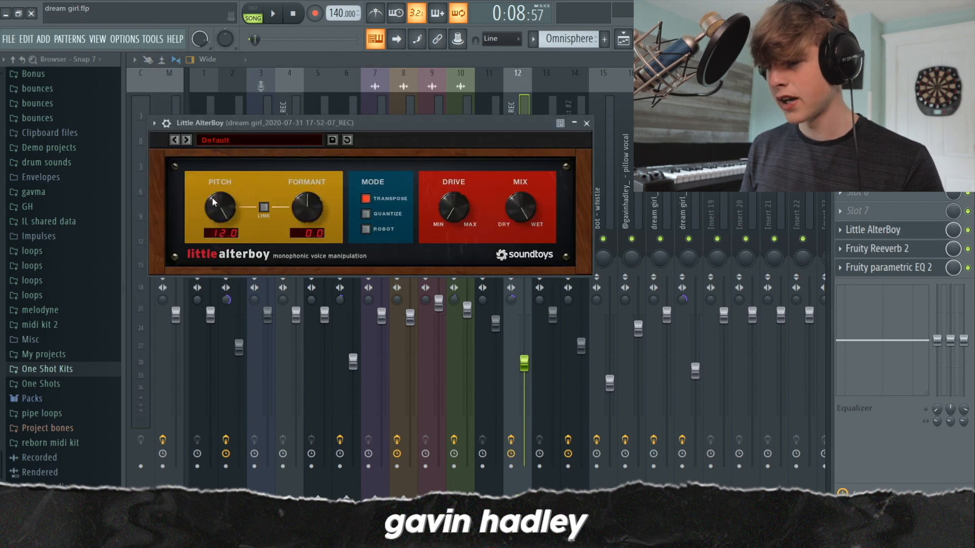
pyautogui.press('Escape')
pyautogui.press('space')
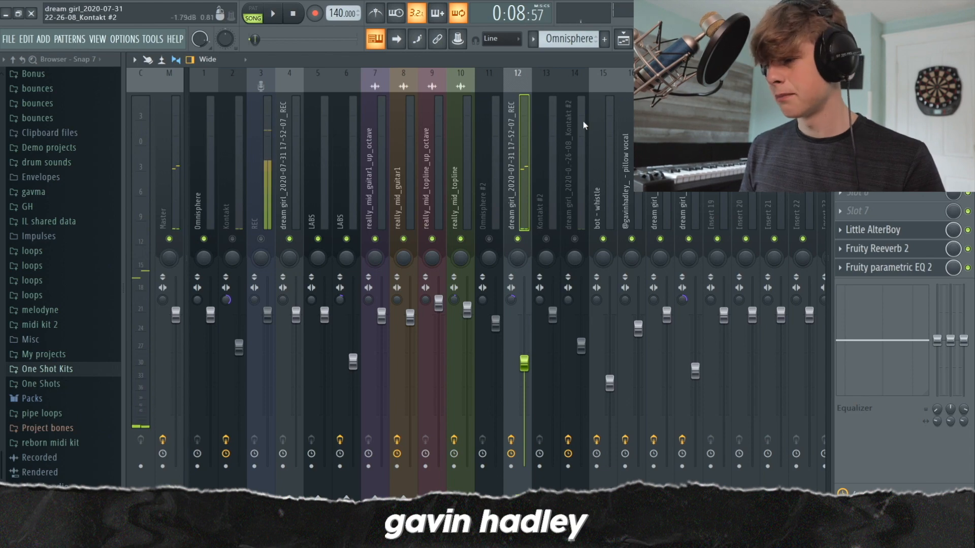
# Step: Open the Kontakt #2 melody in the piano roll and examine its opening notes in bars 1 and 2
pyautogui.press('F5')
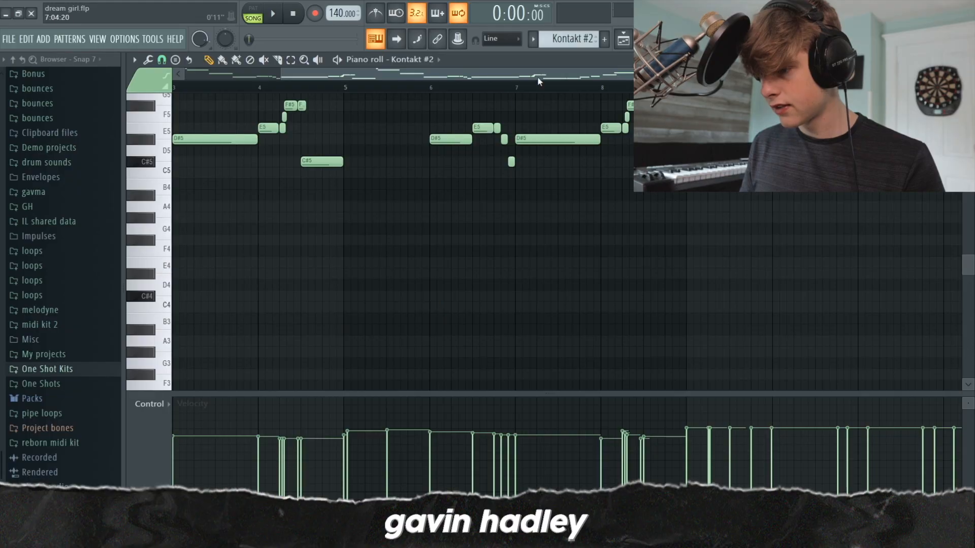
pyautogui.moveTo(538, 78); pyautogui.dragTo(415, 74)
pyautogui.moveTo(501, 77); pyautogui.dragTo(331, 107)
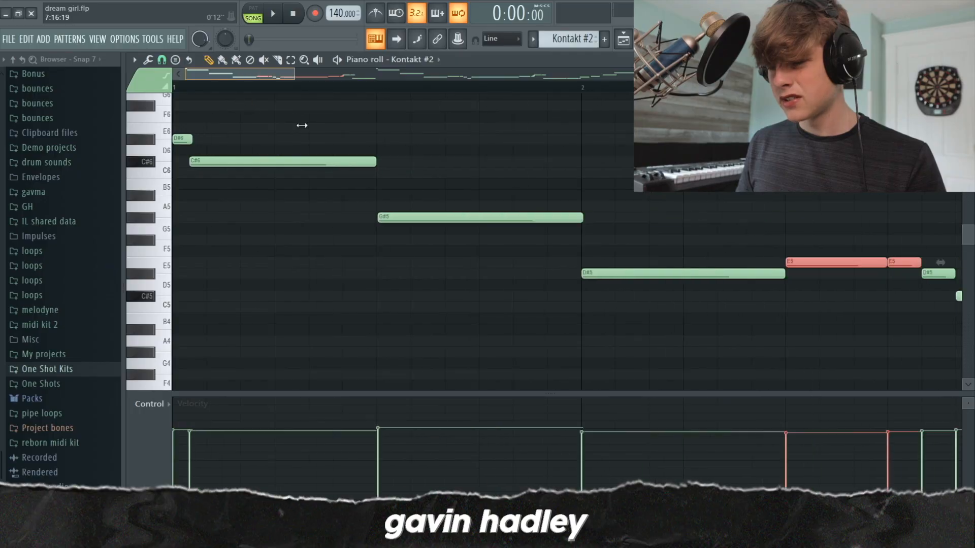
pyautogui.scroll(-3, 461, 191)
pyautogui.click(197, 162)
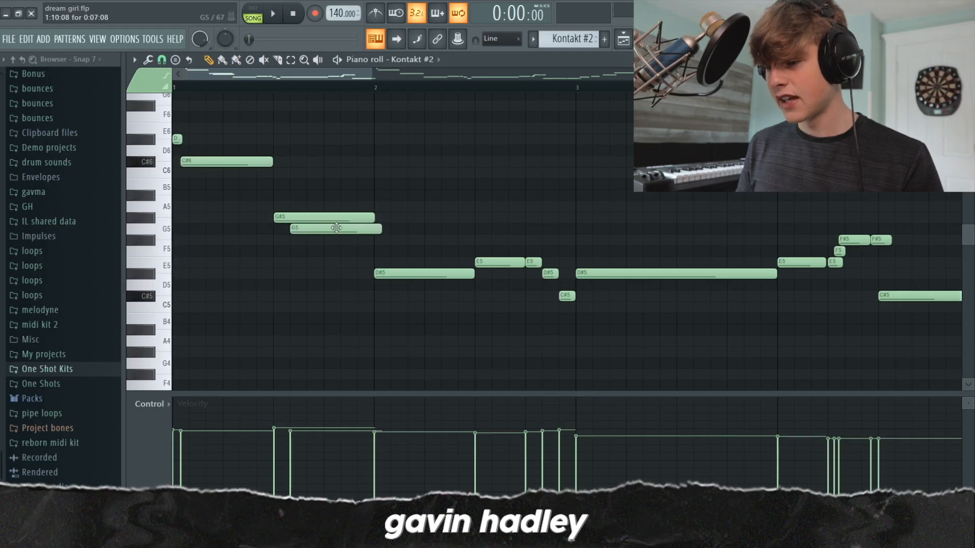
# Step: Audition the Kontakt #2 melody from bar 1 into bar 3
pyautogui.press('space')
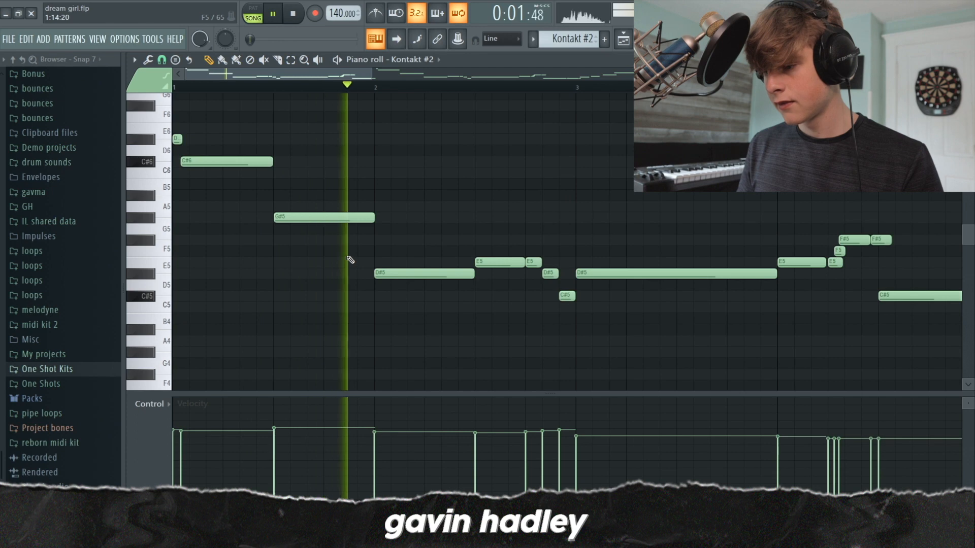
pyautogui.press('space')
pyautogui.press('space')
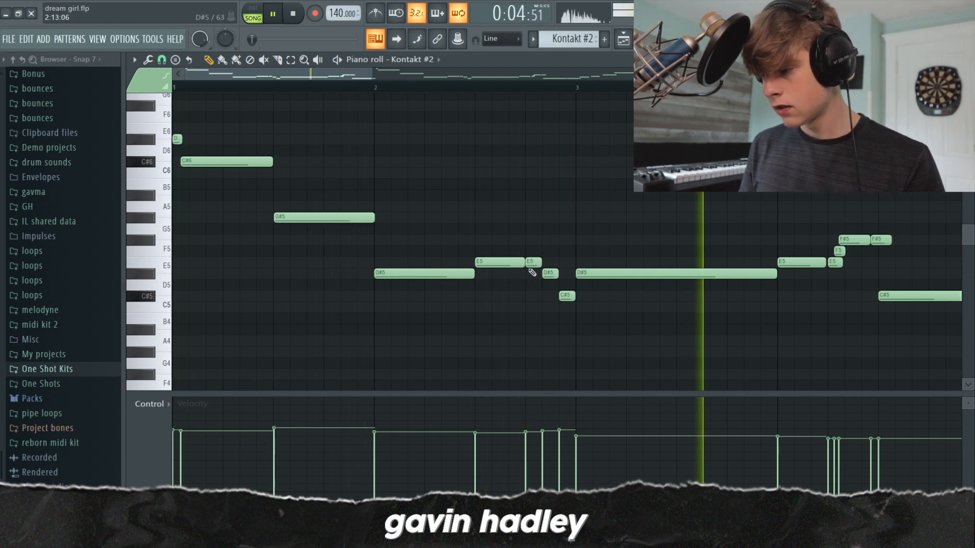
pyautogui.press('space')
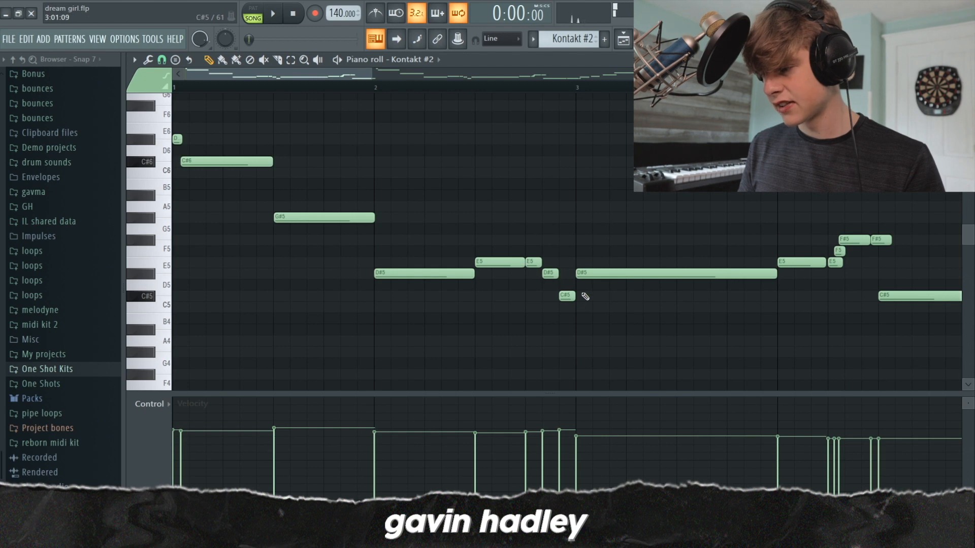
# Step: Examine the rest of the Kontakt #2 melody, comparing the opening phrase with its repeat at bar 5
pyautogui.moveTo(360, 74); pyautogui.dragTo(343, 117)
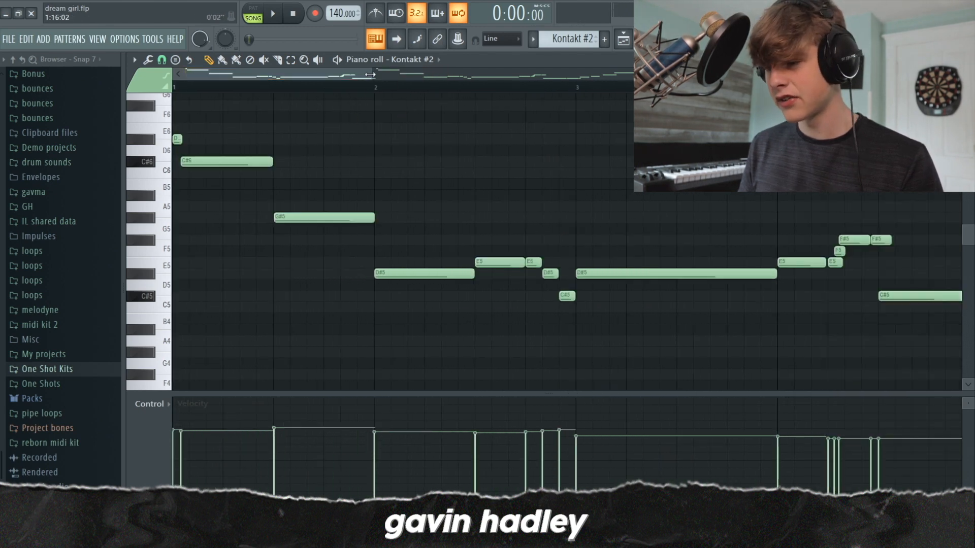
pyautogui.moveTo(370, 75); pyautogui.dragTo(389, 75)
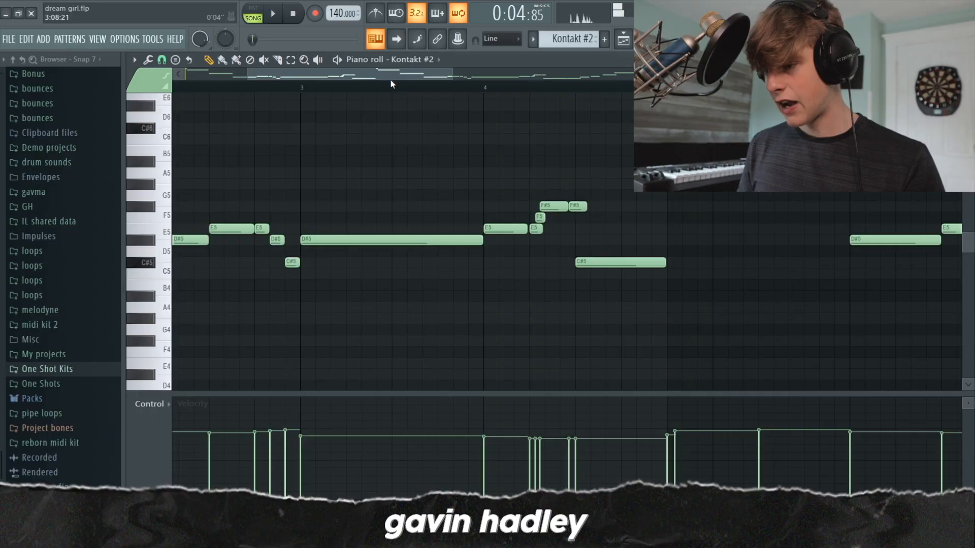
pyautogui.moveTo(390, 79); pyautogui.dragTo(275, 86)
pyautogui.moveTo(394, 69); pyautogui.dragTo(570, 74)
pyautogui.scroll(2, 538, 259)
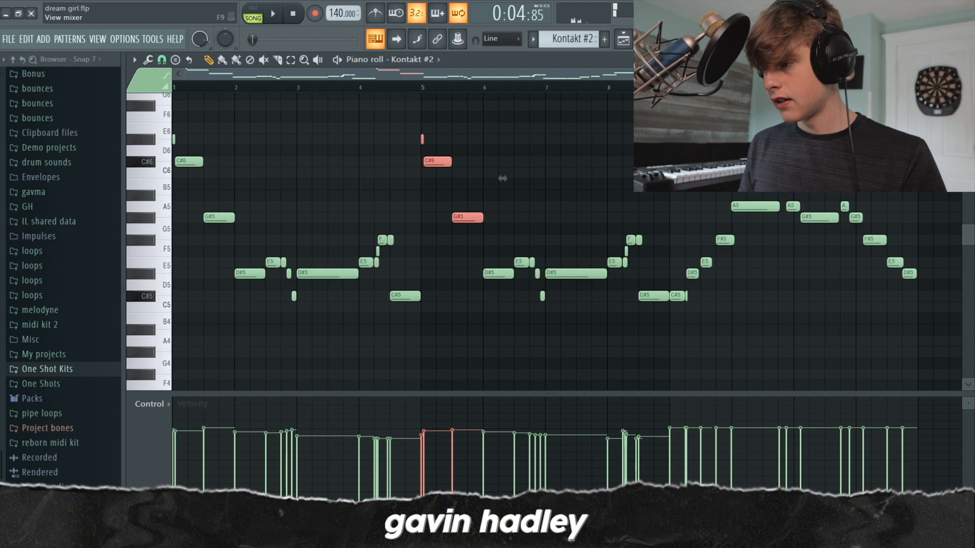
# Step: Open Ghz Vulf Compressor 3 on the Kontakt #2 recording's mixer track and review its settings
pyautogui.press('F9')
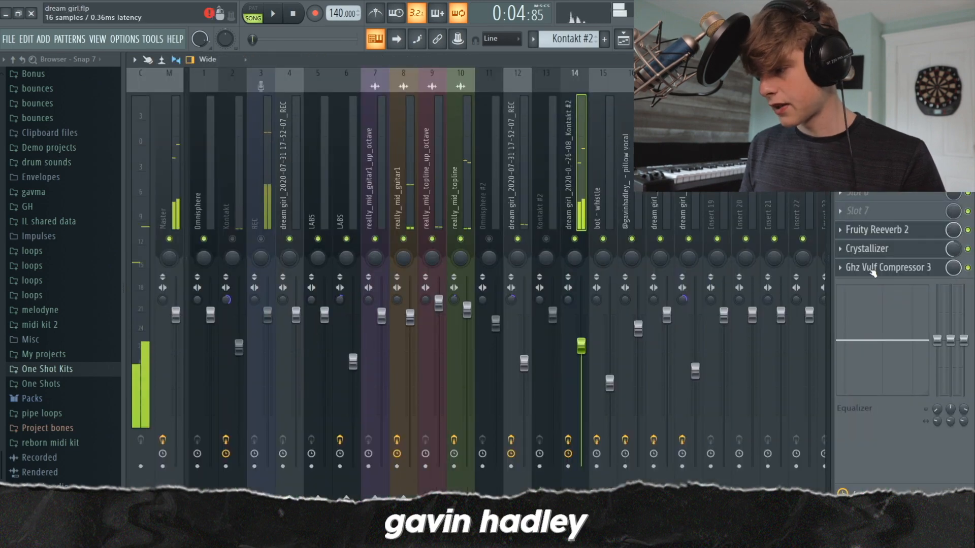
pyautogui.click(883, 267)
pyautogui.moveTo(567, 211); pyautogui.dragTo(592, 172)
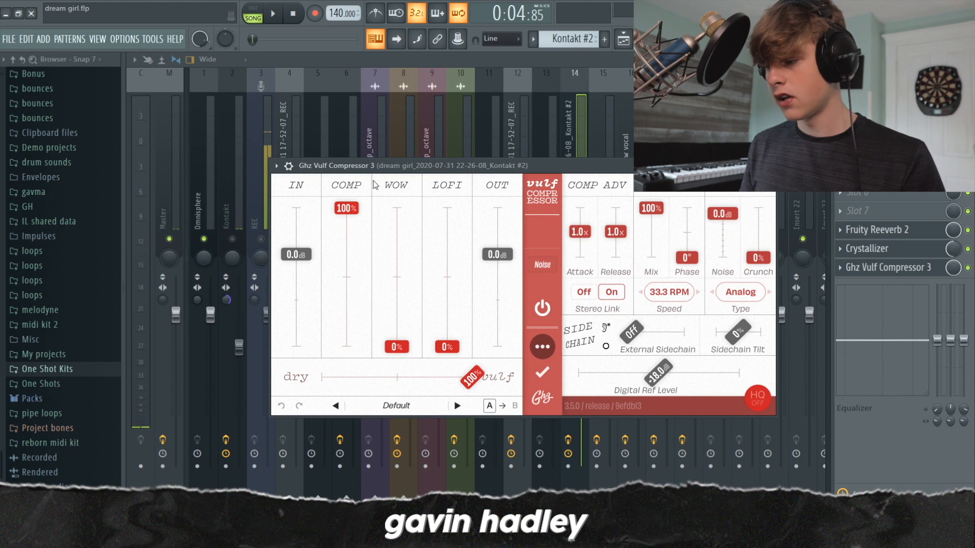
# Step: Compare the Kontakt #2 recording with Ghz Vulf Compressor 3 bypassed and re-enabled
pyautogui.click(968, 267)
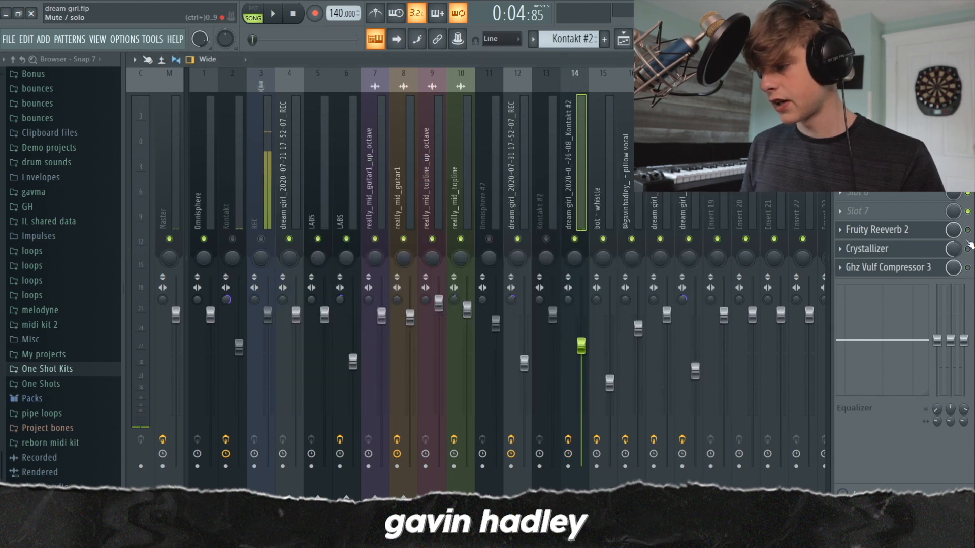
pyautogui.press('space')
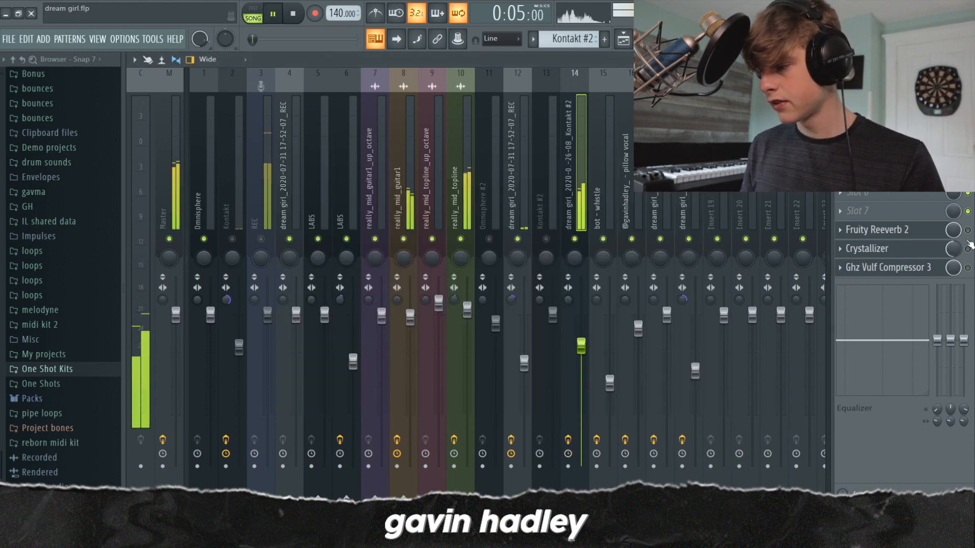
pyautogui.click(968, 267)
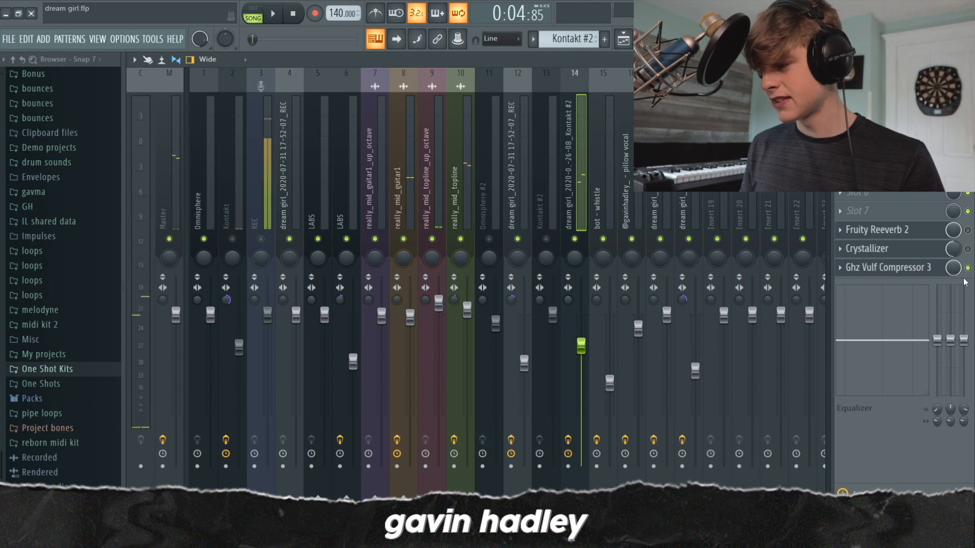
pyautogui.press('space')
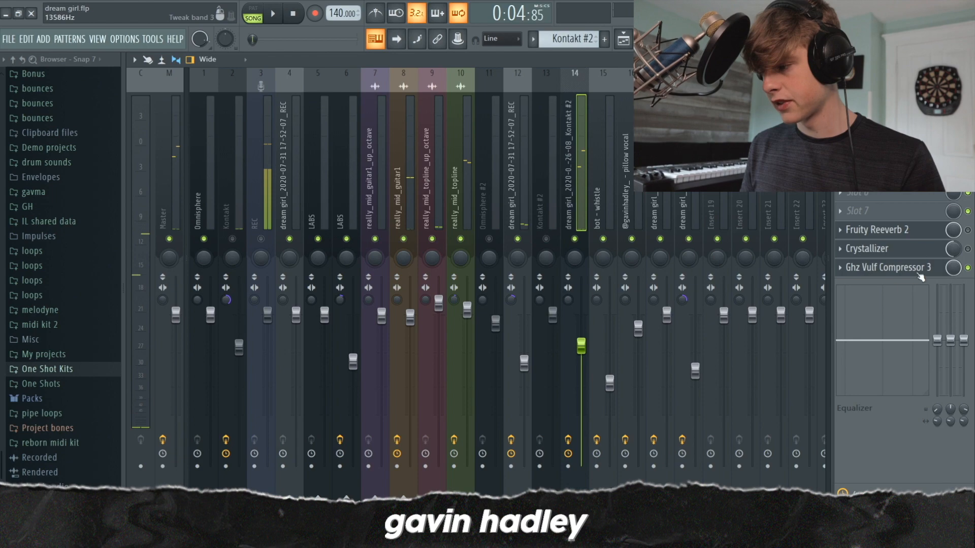
# Step: Inspect Crystallizer on mixer track 14 while playing the melody through it, and open Fruity Reeverb 2 on the same track
pyautogui.click(926, 249)
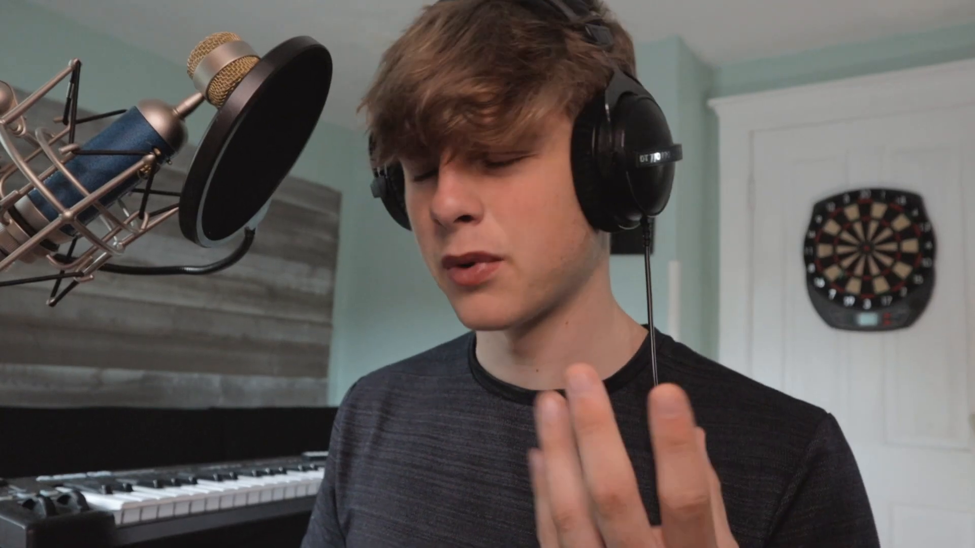
pyautogui.press('space')
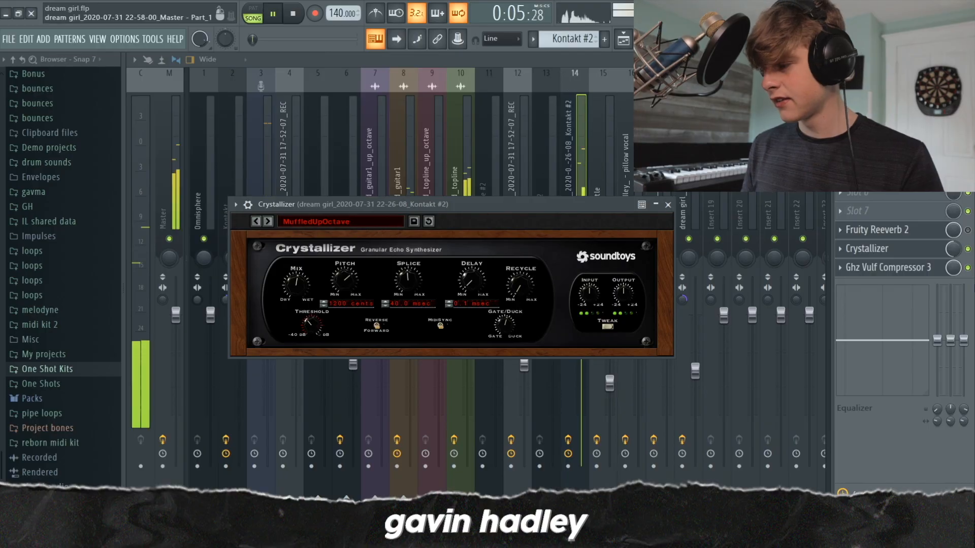
pyautogui.press('Escape')
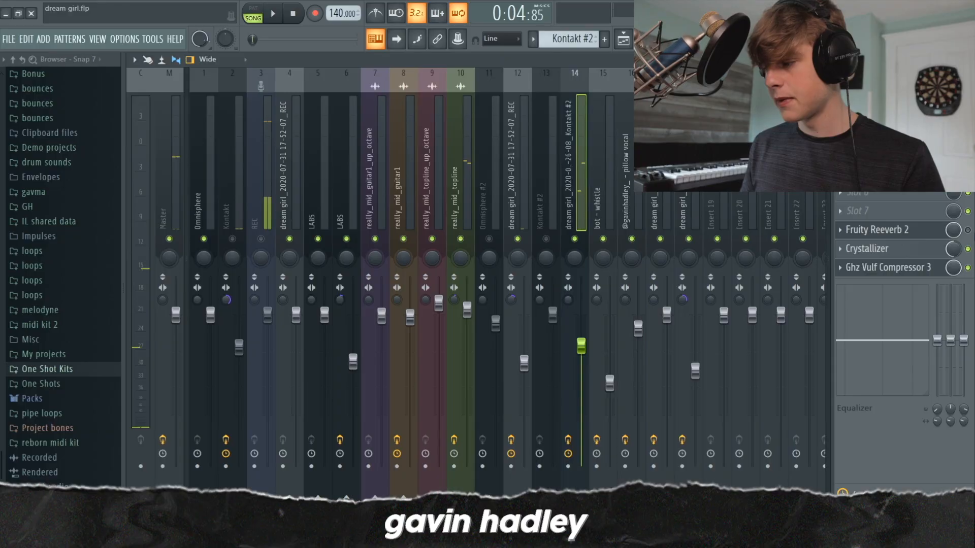
pyautogui.click(921, 232)
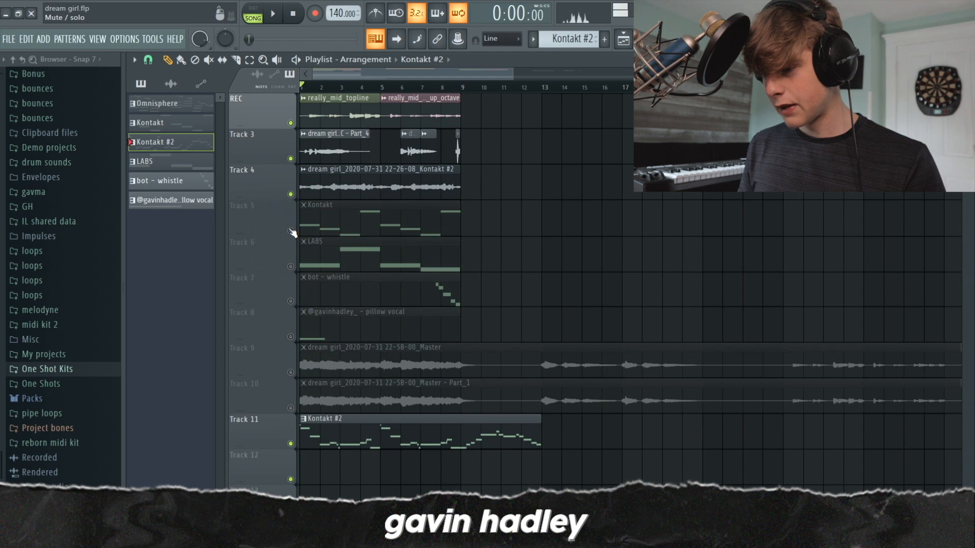
# Step: Open the Kontakt pattern's notes in the piano roll
pyautogui.press('F7')
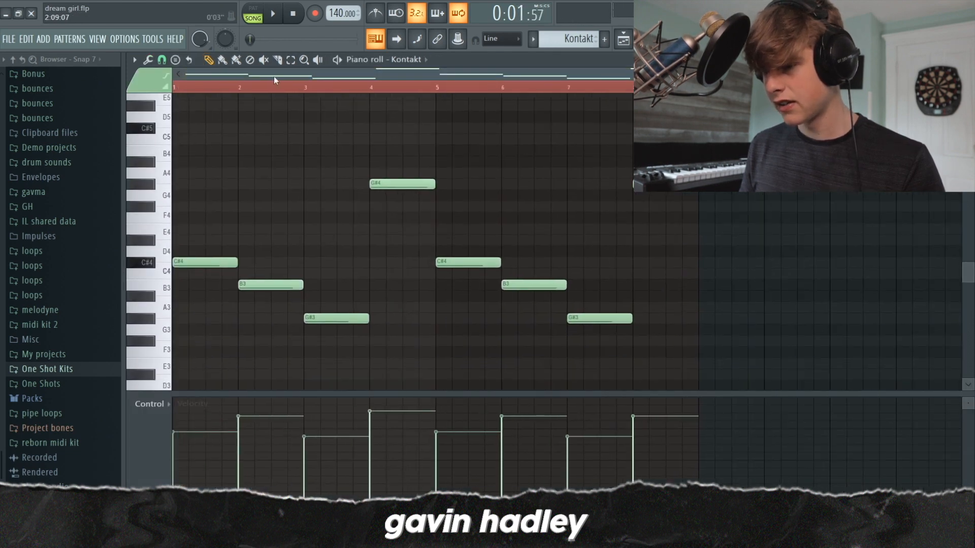
# Step: Play the loop while following the Kontakt notes in the piano roll, and select the higher G#4 notes
pyautogui.press('F9')
pyautogui.press('space')
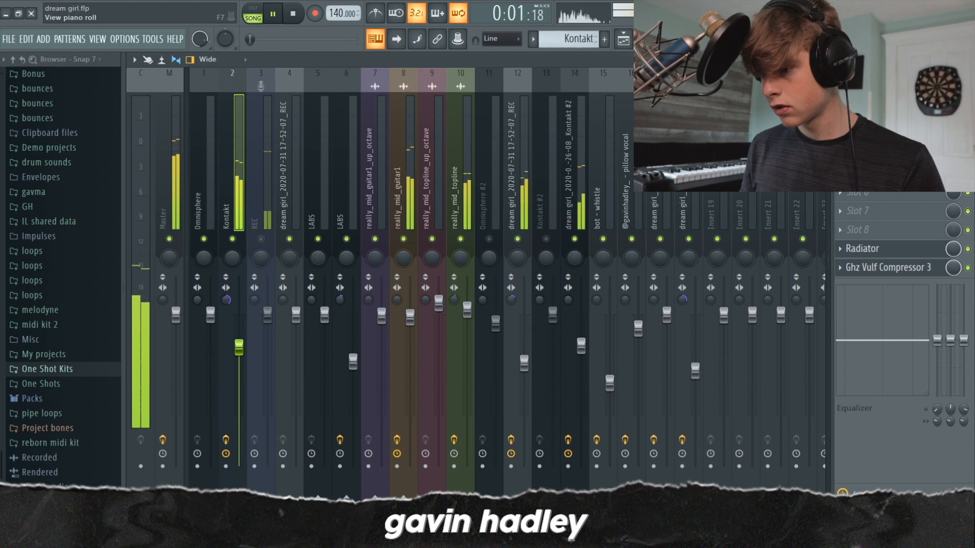
pyautogui.press('F7')
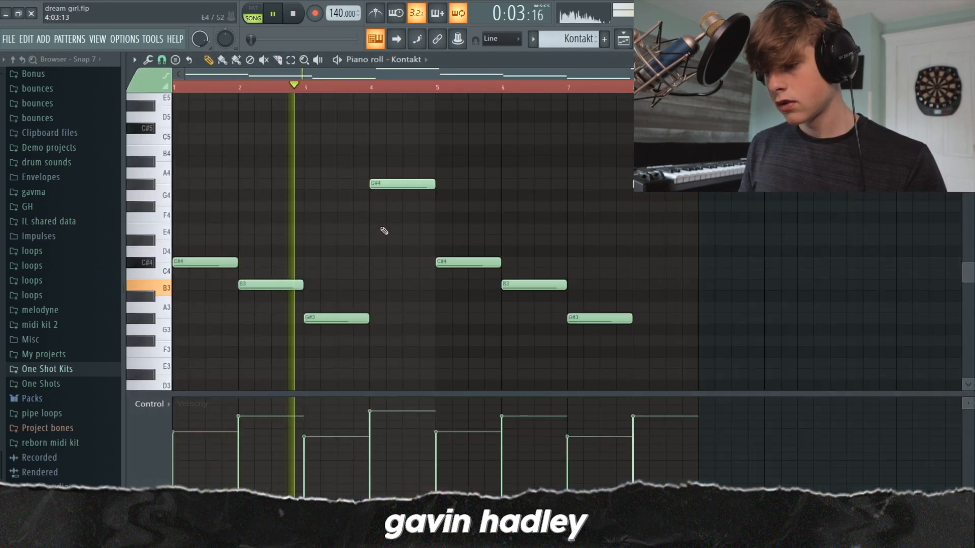
pyautogui.press('space')
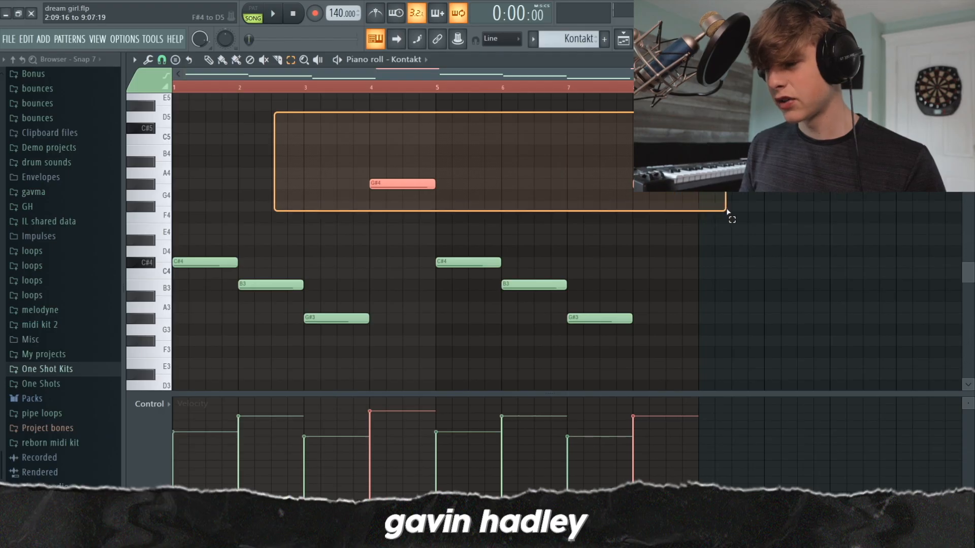
pyautogui.moveTo(727, 210); pyautogui.dragTo(726, 211)
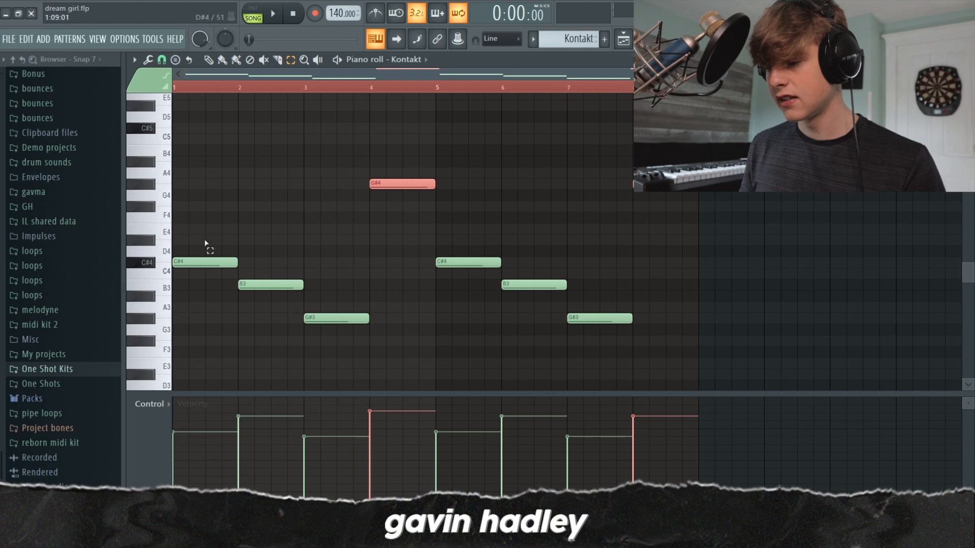
pyautogui.moveTo(333, 169); pyautogui.dragTo(662, 200)
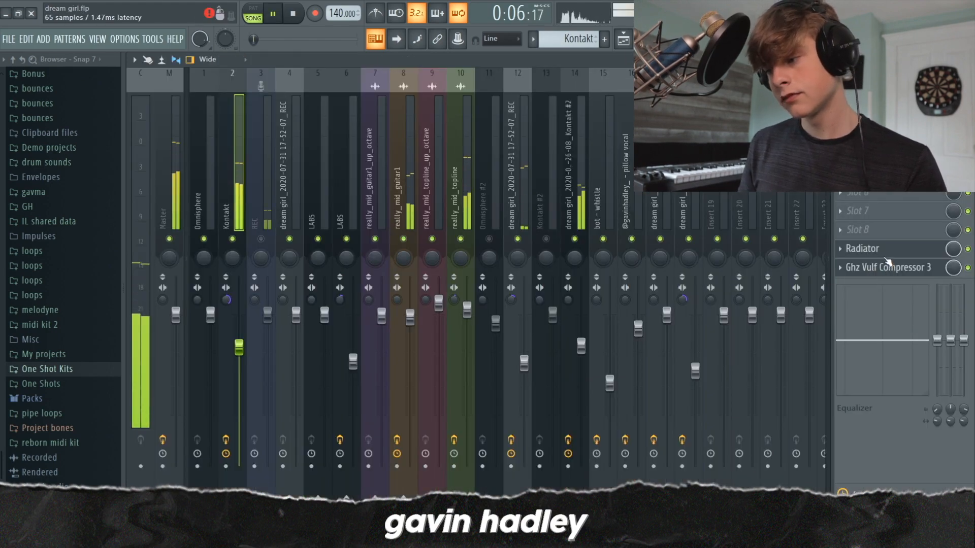
# Step: Open Ghz Vulf Compressor 3 and Radiator on the Kontakt mixer track to review their settings
pyautogui.click(887, 266)
pyautogui.press('space')
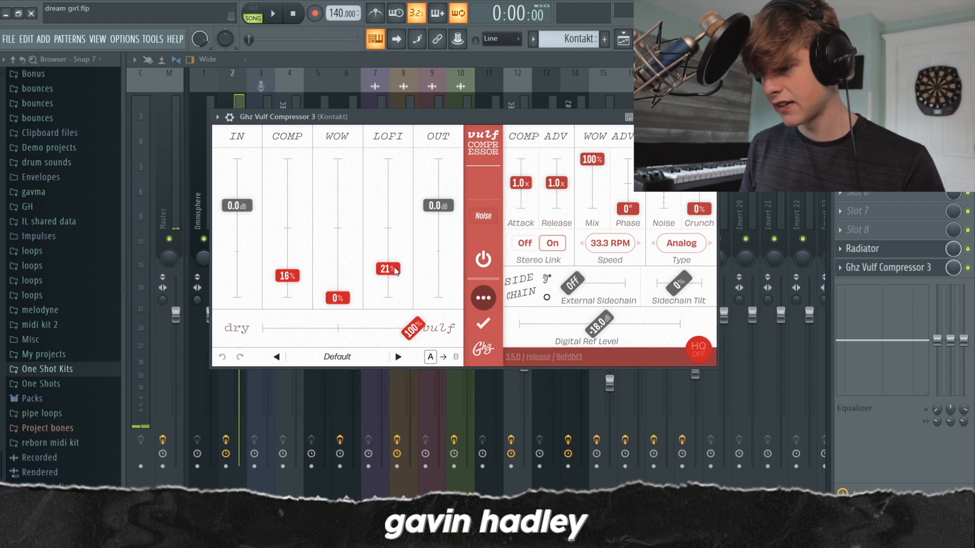
pyautogui.click(869, 249)
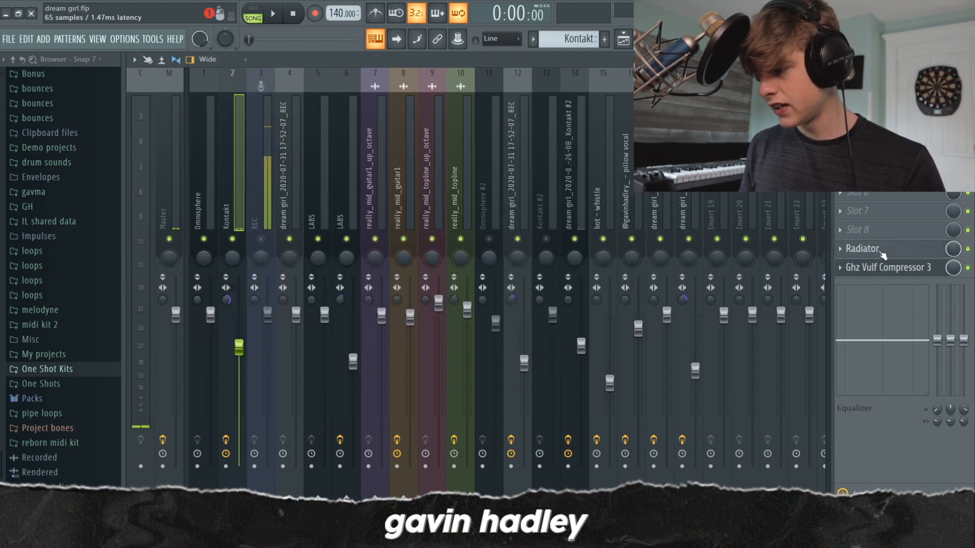
# Step: Audition the Kontakt track with Radiator bypassed, and save the project
pyautogui.click(969, 249)
pyautogui.press('space')
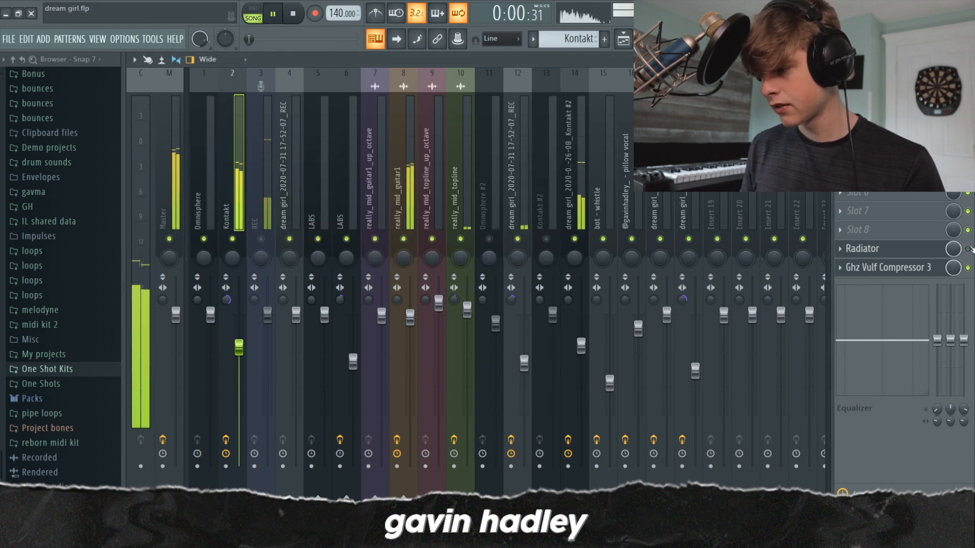
pyautogui.hotkey('ctrl', 's')
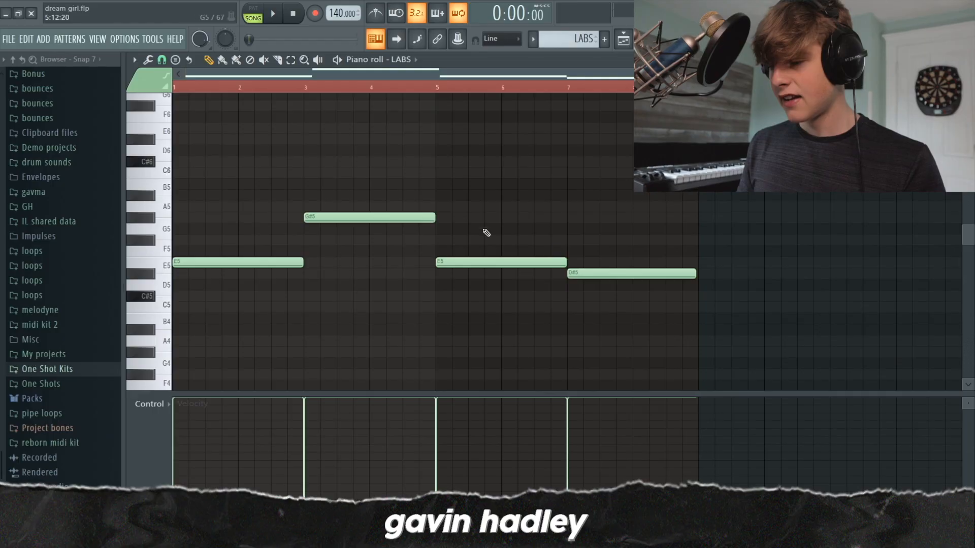
# Step: Play the LABS pattern while examining its long notes in the piano roll
pyautogui.press('space')
pyautogui.press('space')
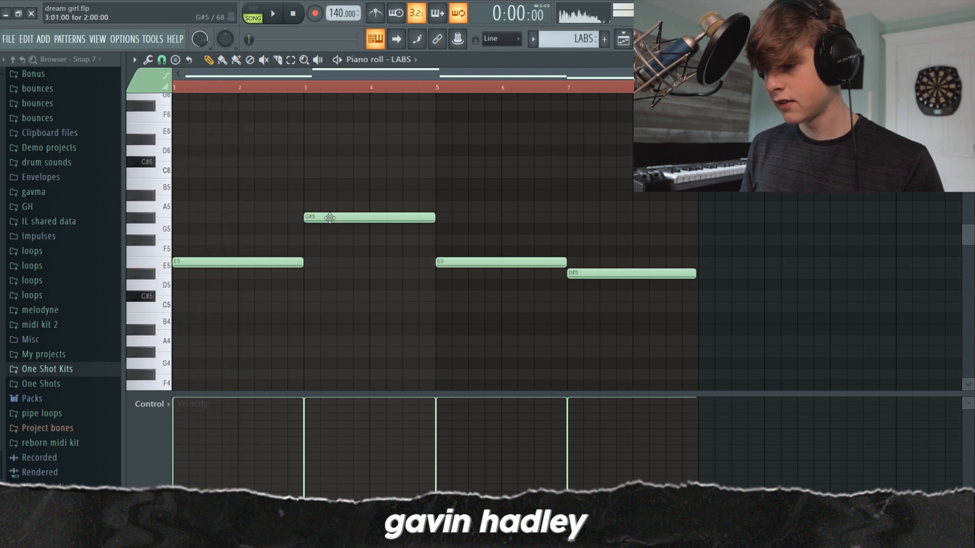
pyautogui.press('space')
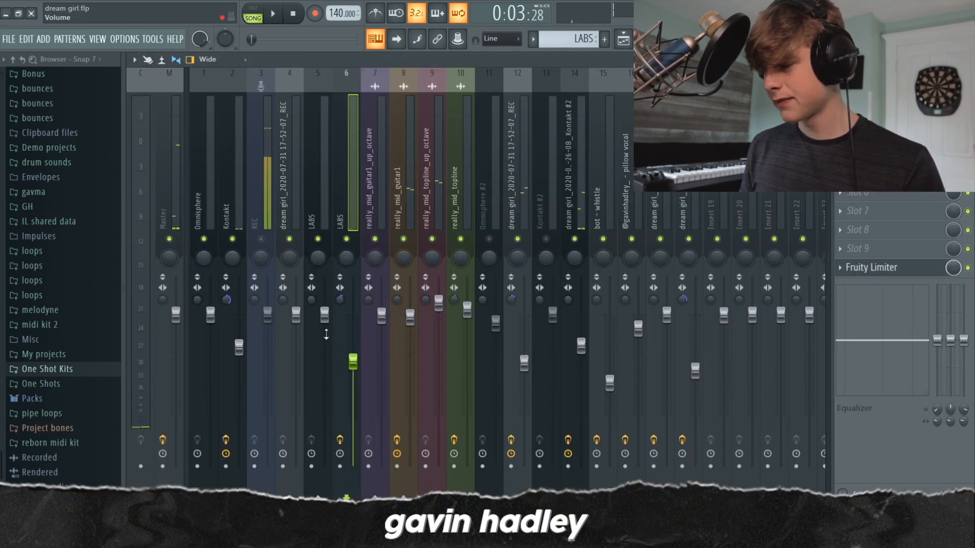
# Step: Open Fruity Limiter on the LABS mixer track and review its gain setting
pyautogui.click(901, 275)
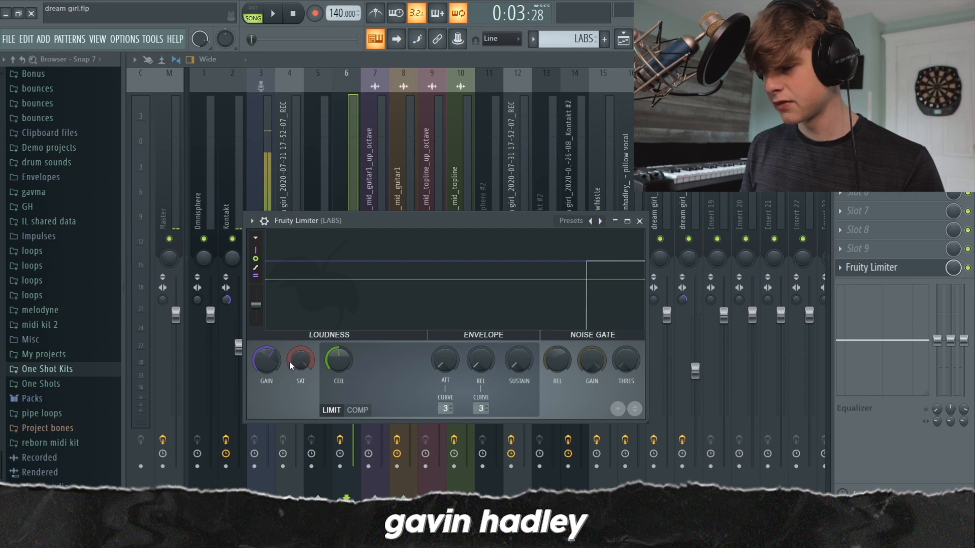
pyautogui.click(335, 127)
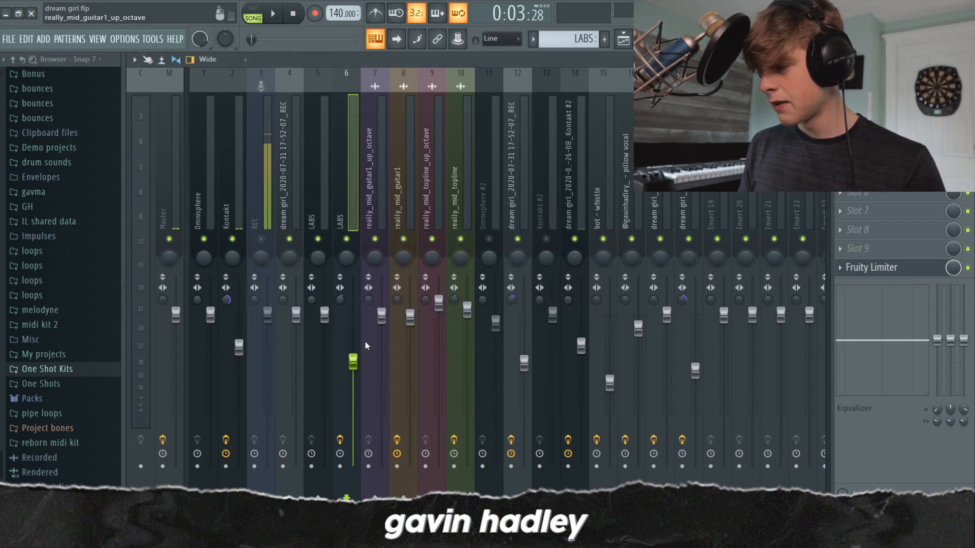
pyautogui.click(898, 268)
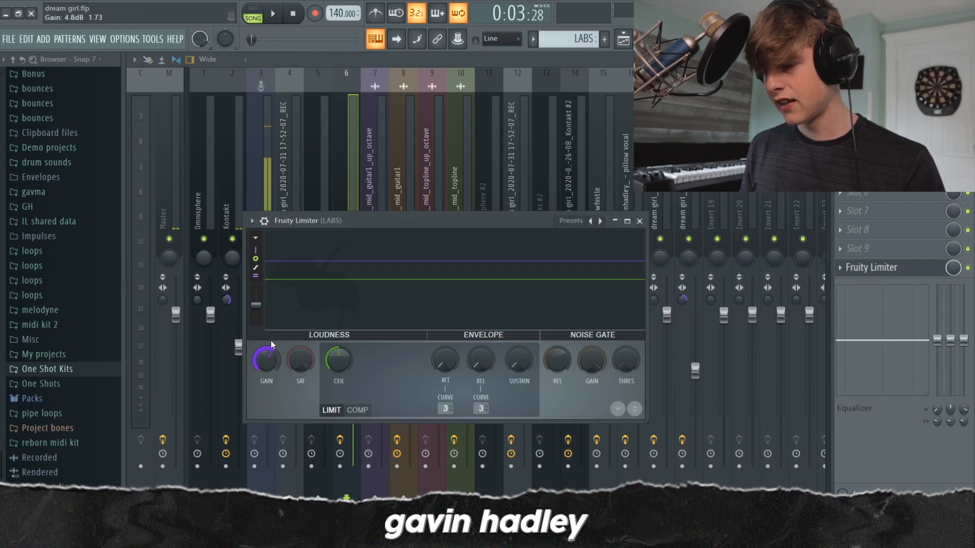
pyautogui.moveTo(340, 225); pyautogui.dragTo(483, 166)
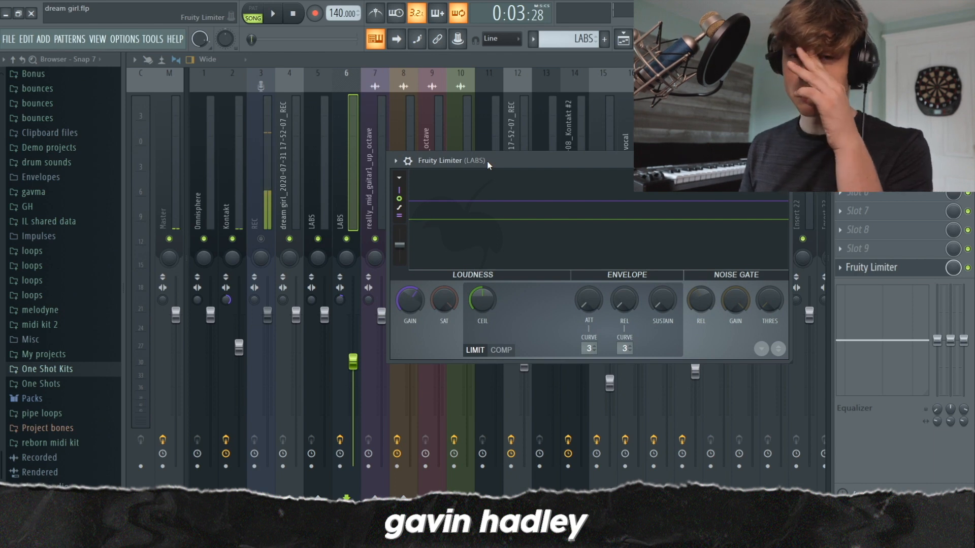
pyautogui.click(357, 125)
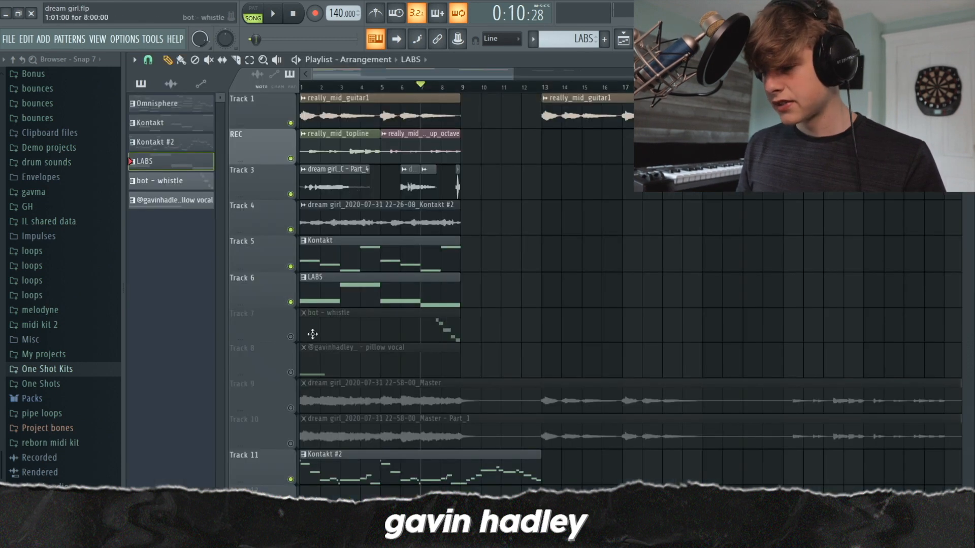
# Step: Unmute the bot - whistle track in the playlist and mute Track 1, REC, and Tracks 4, 5 and 6
pyautogui.click(291, 337)
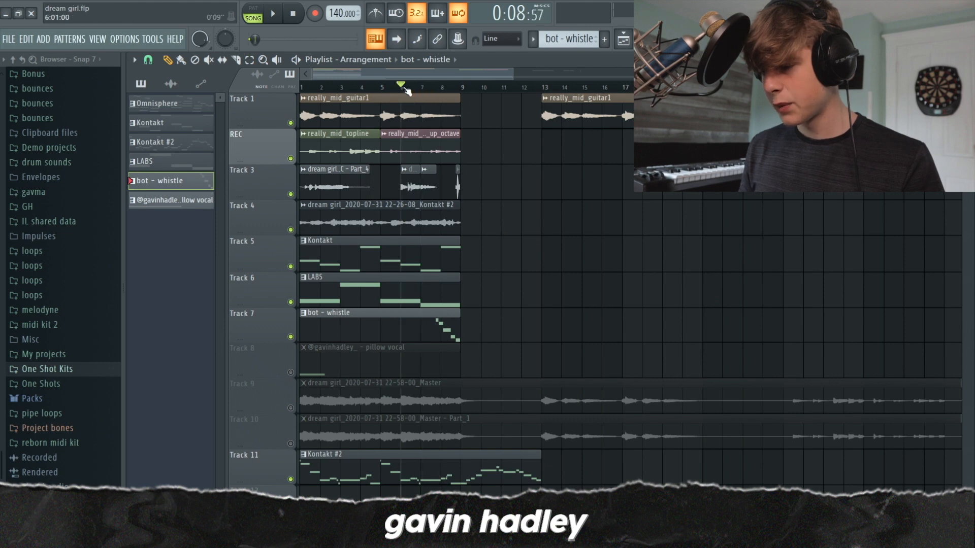
pyautogui.click(291, 158)
pyautogui.click(291, 123)
pyautogui.click(291, 230)
pyautogui.click(291, 267)
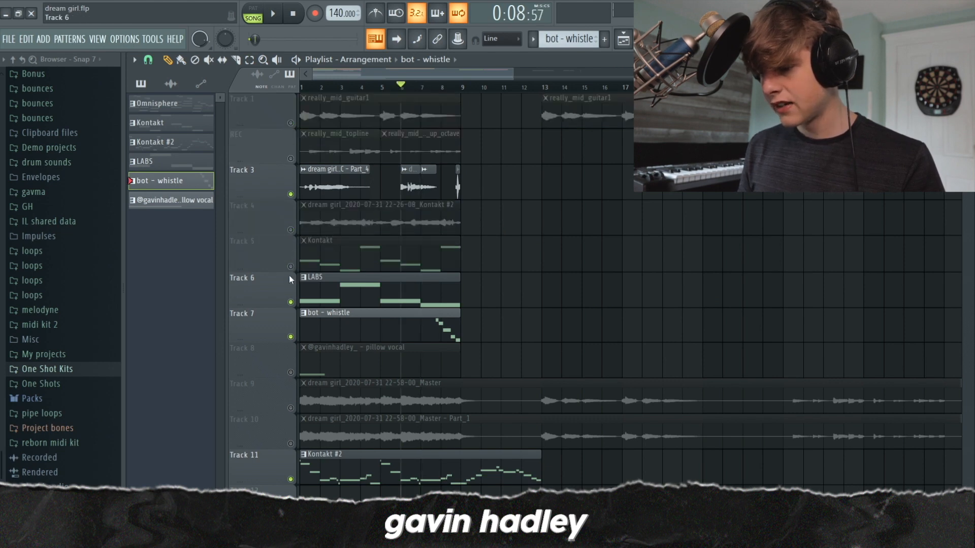
pyautogui.click(291, 302)
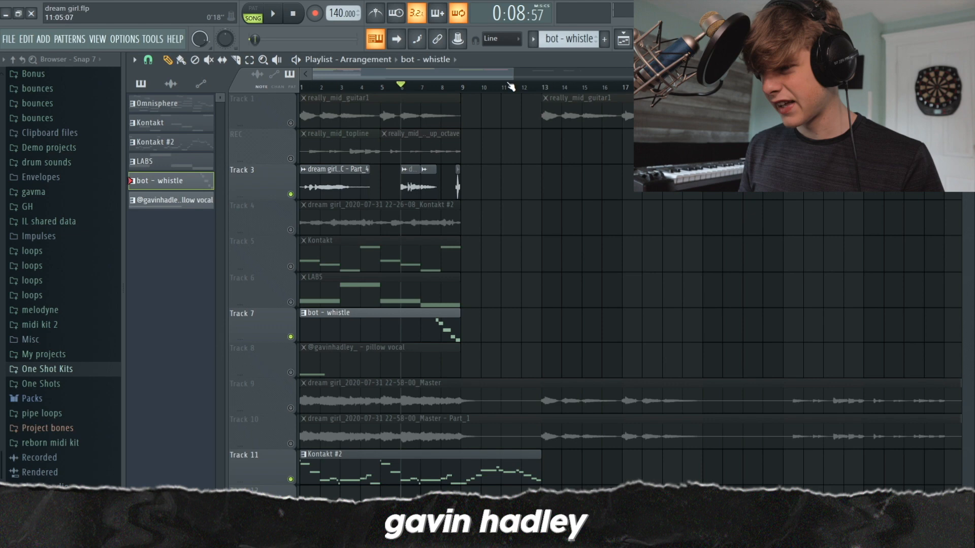
# Step: Play the bot - whistle part from bar 7 of the playlist
pyautogui.moveTo(513, 76); pyautogui.dragTo(333, 81)
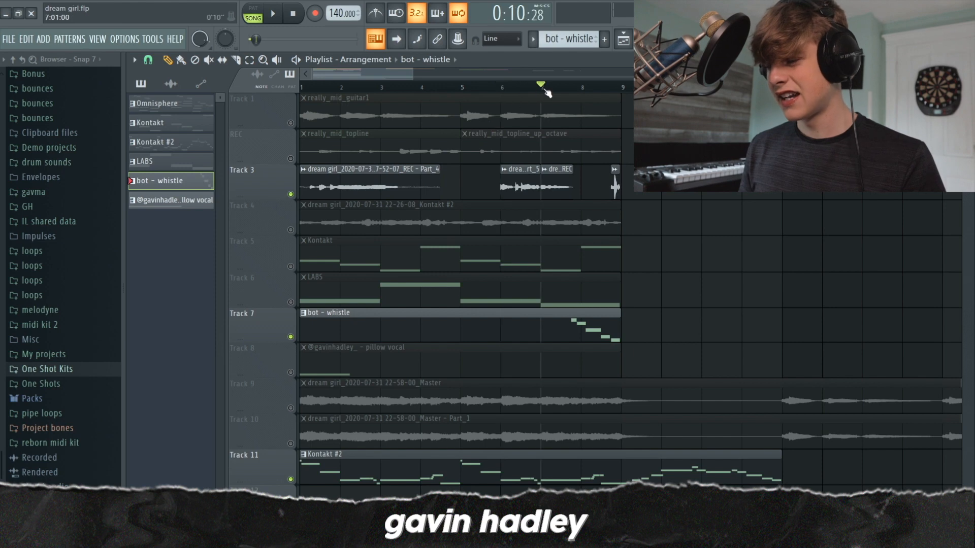
pyautogui.press('space')
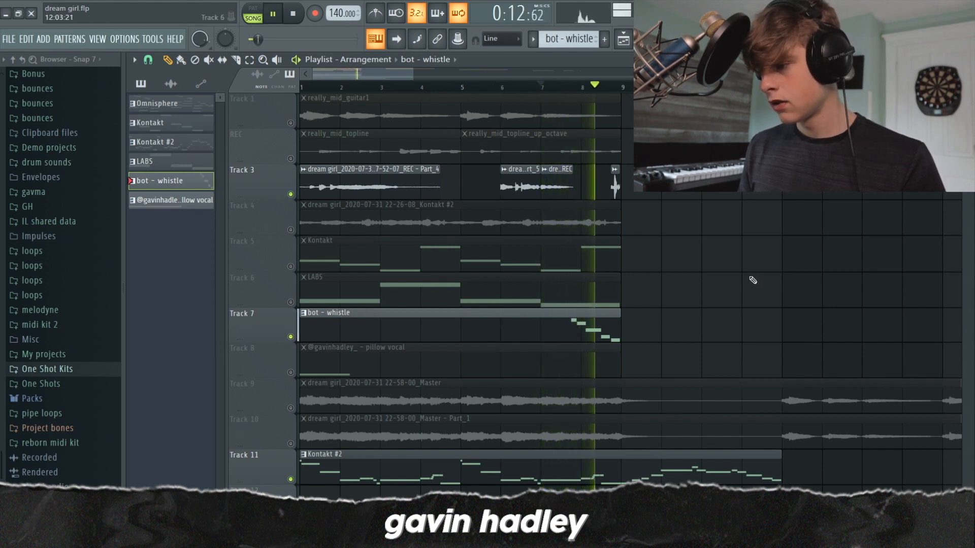
pyautogui.press('space')
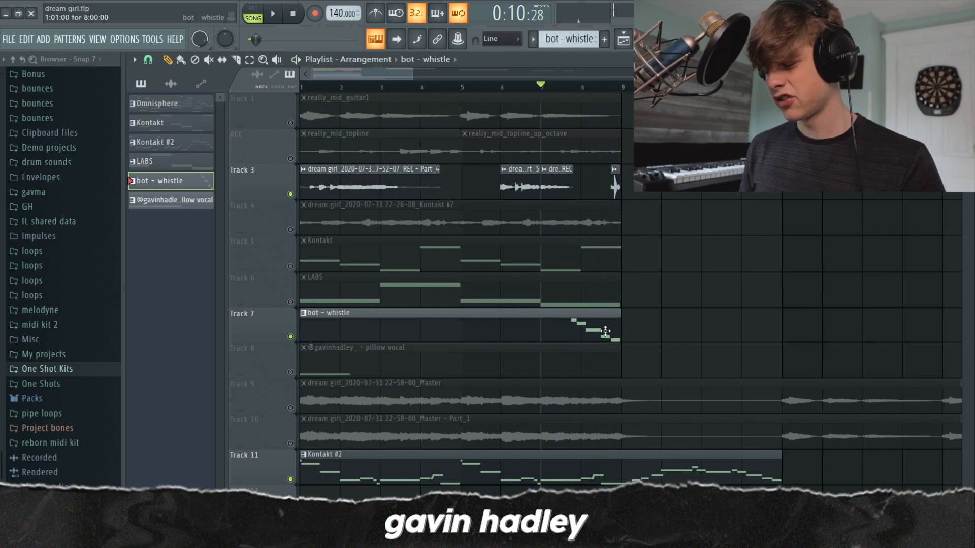
# Step: Open the bot - whistle pattern in the piano roll and examine its descending notes
pyautogui.doubleClick(597, 336)
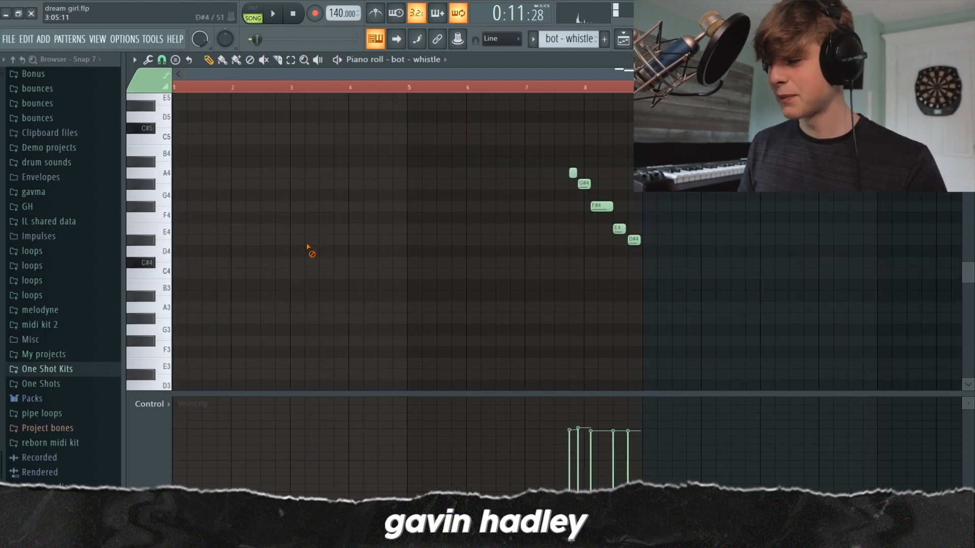
pyautogui.scroll(3, 535, 198)
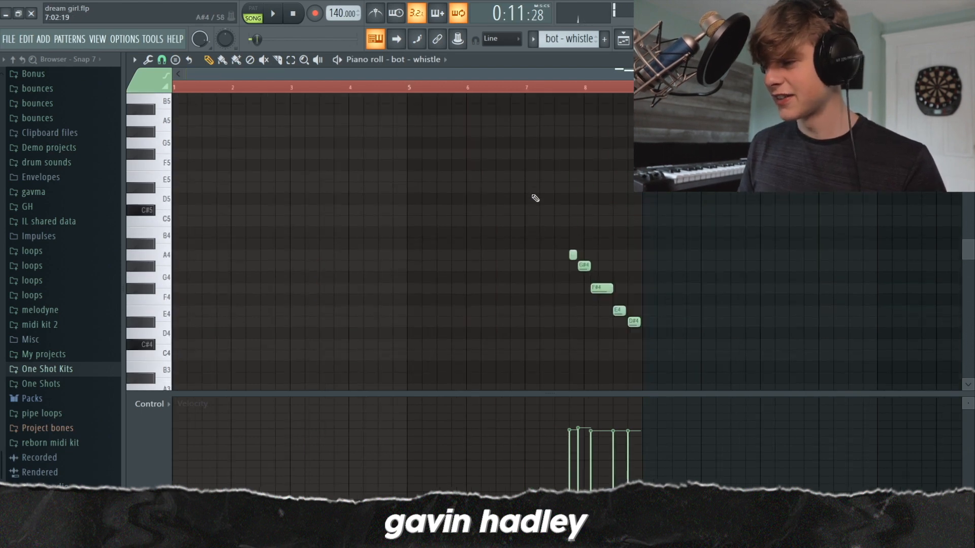
pyautogui.press('space')
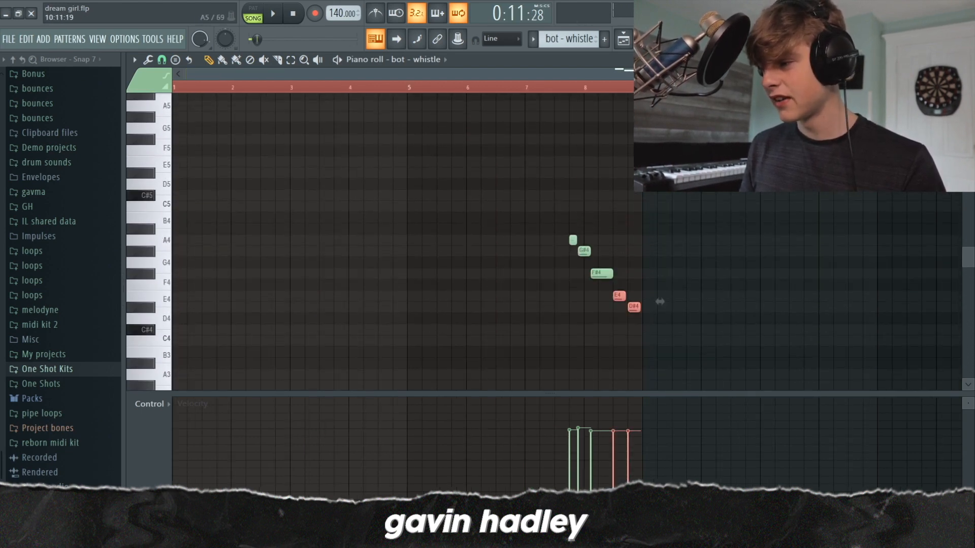
# Step: Review Fruity Reeverb 2 on the bot - whistle mixer track and compare the whistle with the reverb bypassed and enabled
pyautogui.press('F9')
pyautogui.click(592, 184)
pyautogui.click(894, 267)
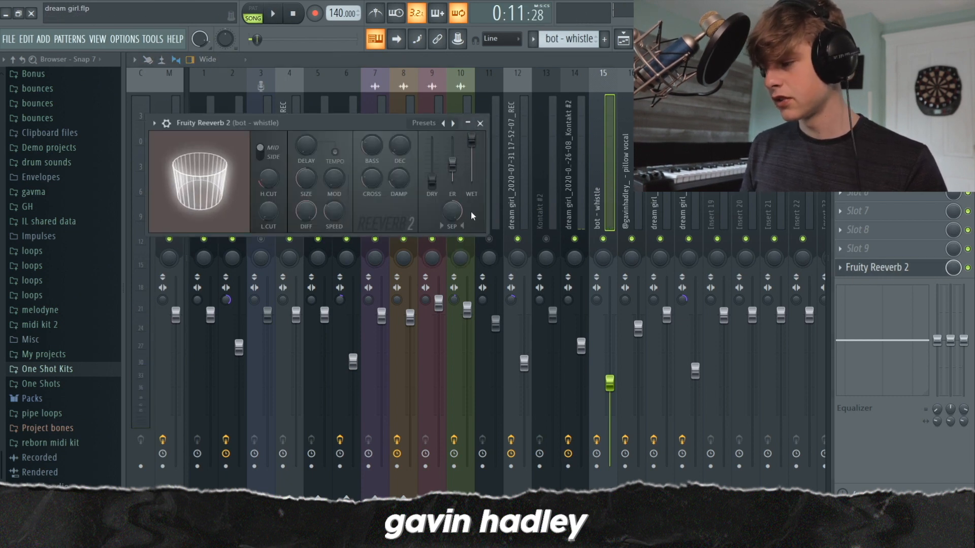
pyautogui.click(892, 267)
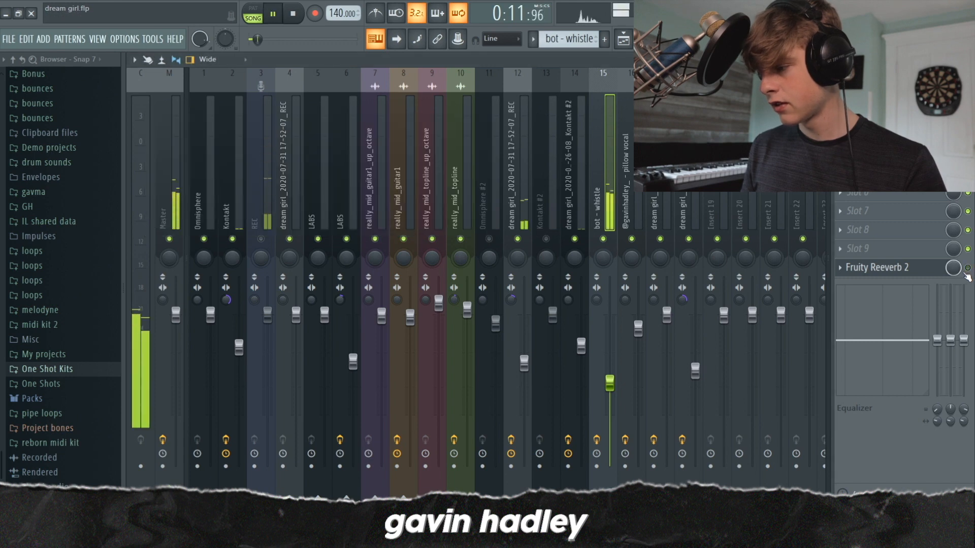
pyautogui.press('space')
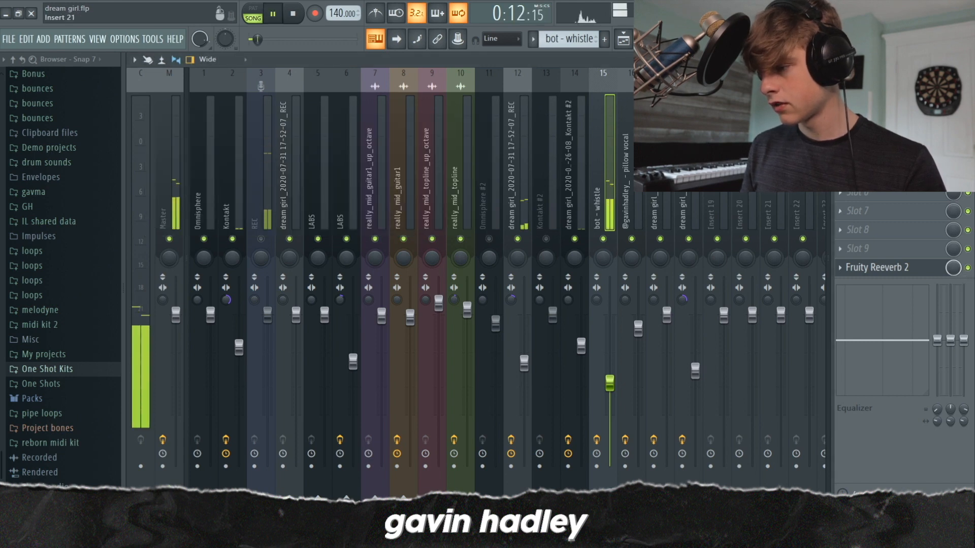
pyautogui.press('space')
# Step: Unmute the pillow vocal on Track 8, open its notes in the piano roll, and play them
pyautogui.click(626, 43)
pyautogui.scroll(-4, 473, 81)
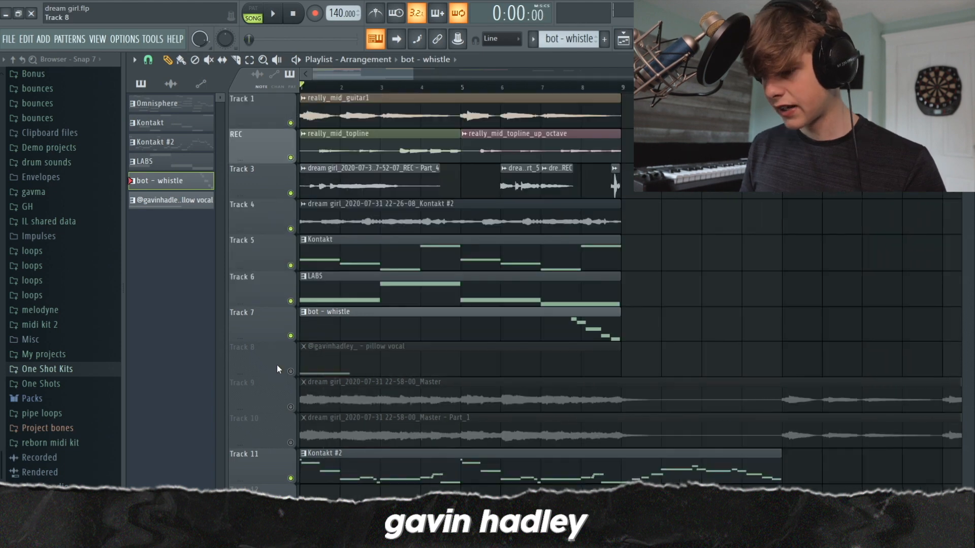
pyautogui.click(291, 372)
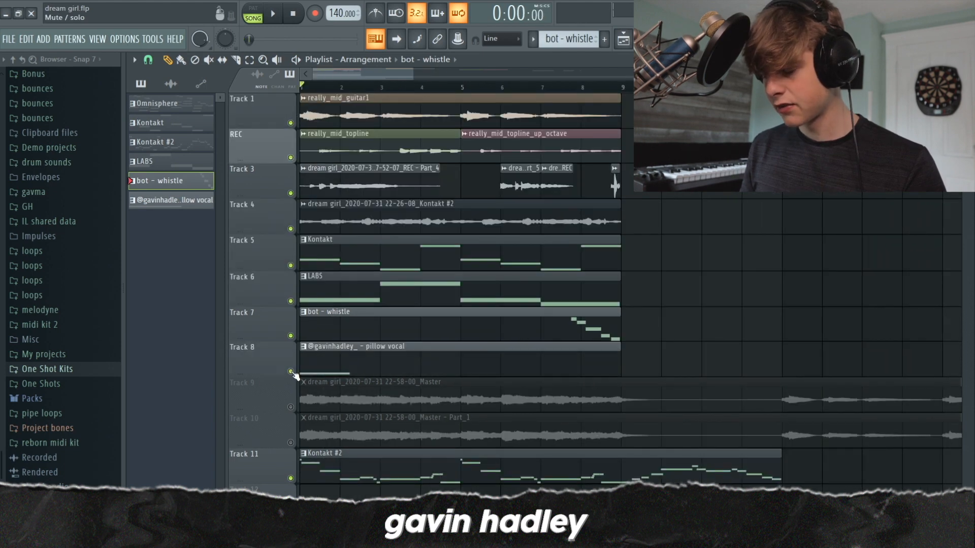
pyautogui.doubleClick(336, 368)
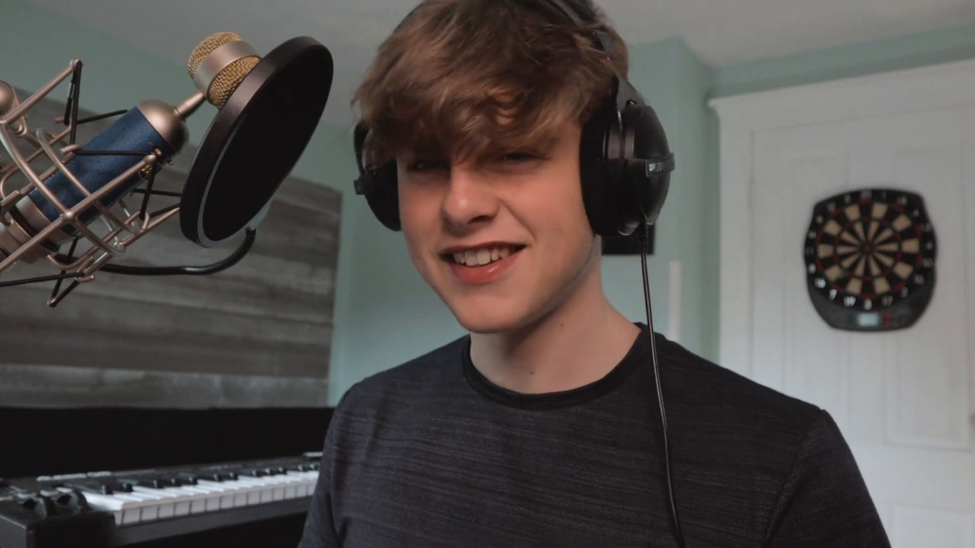
pyautogui.press('space')
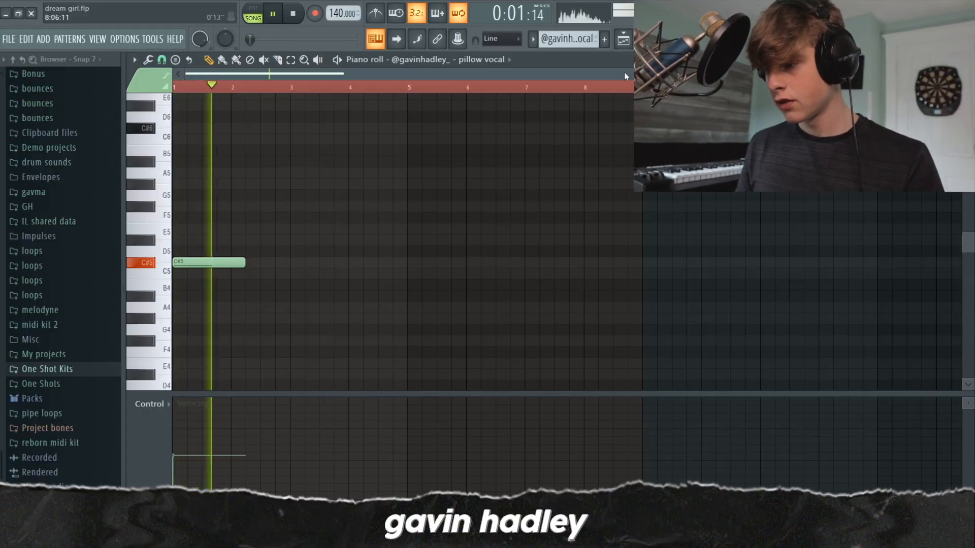
# Step: Open Fruity Reeverb 2 on the pillow vocal's mixer track to review its settings
pyautogui.press('F9')
pyautogui.press('space')
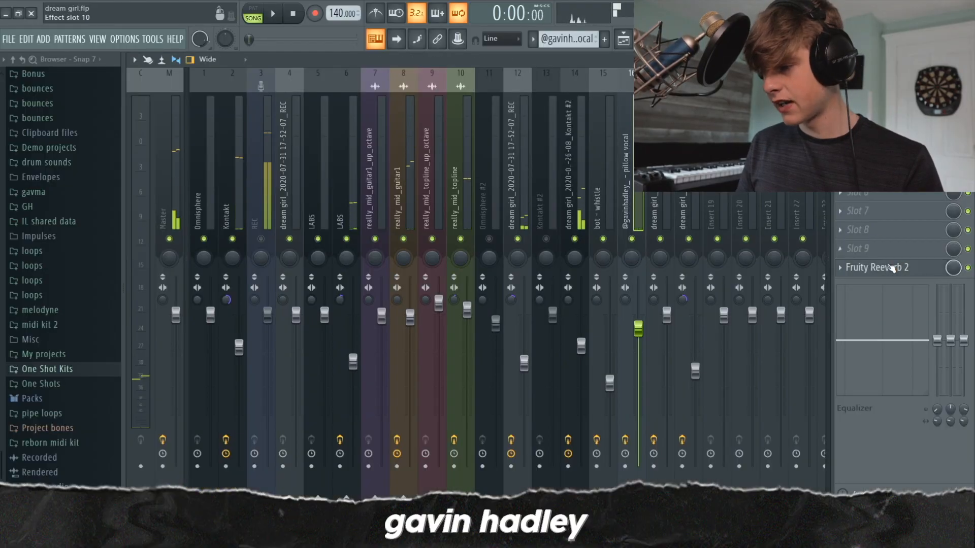
pyautogui.click(890, 268)
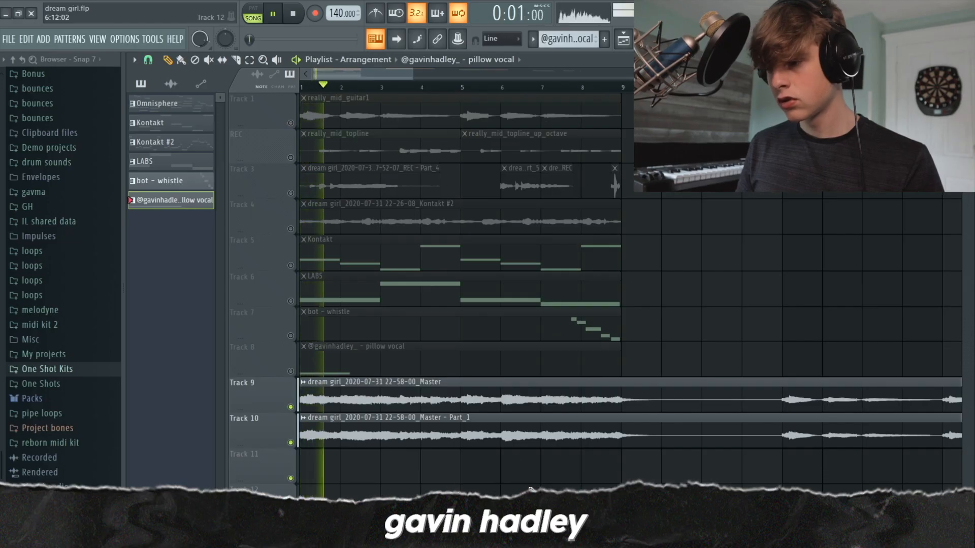
# Step: View the whole playlist arrangement while the two Master recordings on Tracks 9 and 10 play
pyautogui.scroll(-5, 415, 71)
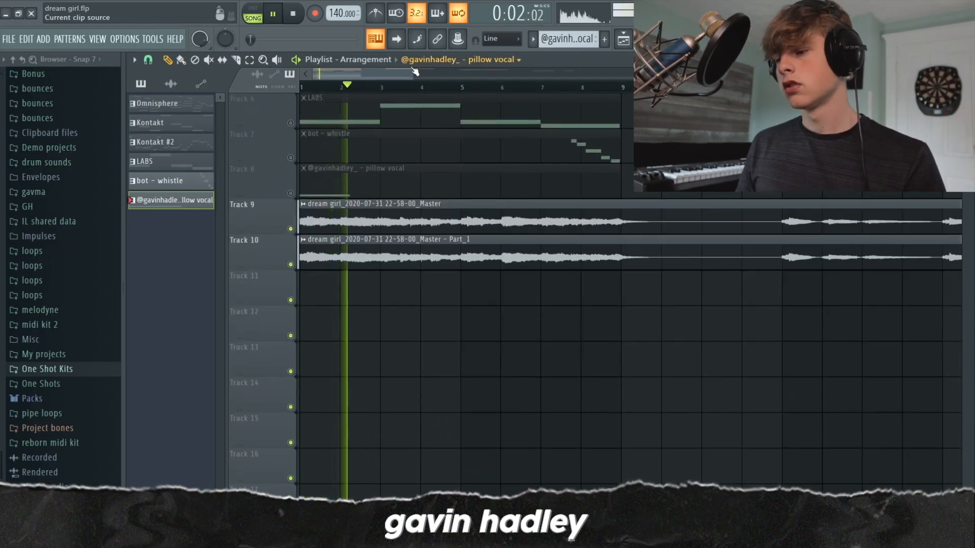
pyautogui.moveTo(415, 72); pyautogui.dragTo(833, 77)
pyautogui.scroll(5, 539, 277)
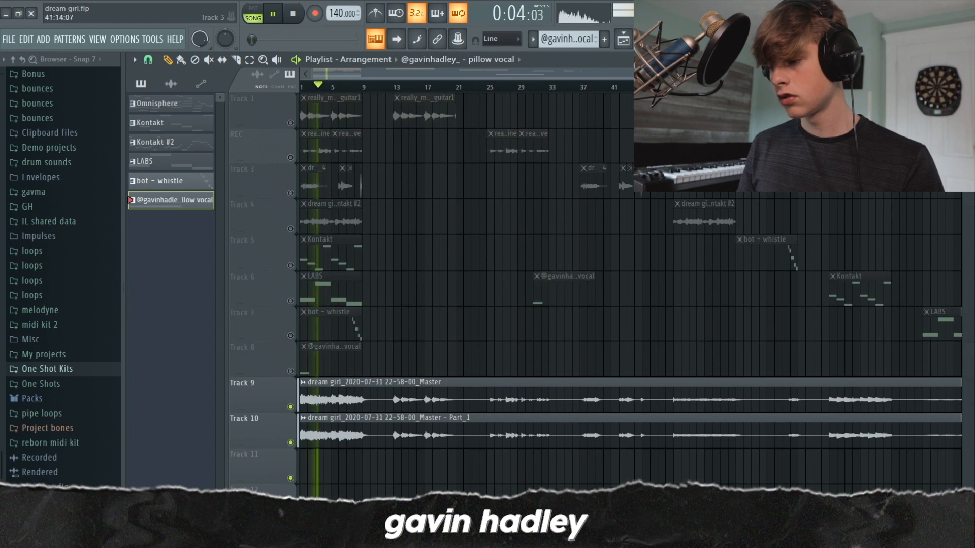
# Step: Check the effect slots of the two Master recordings' mixer tracks and the Master track during playback
pyautogui.press('F9')
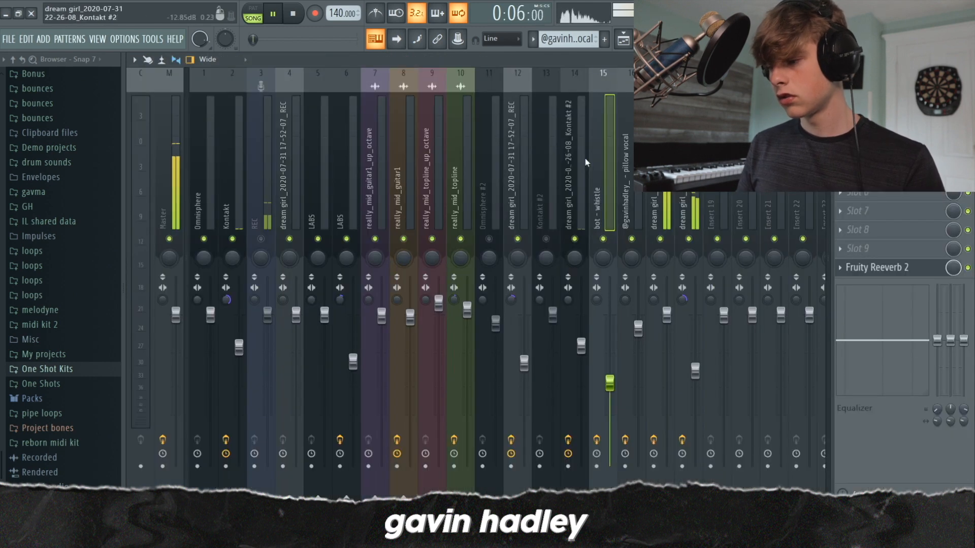
pyautogui.click(685, 145)
pyautogui.click(658, 143)
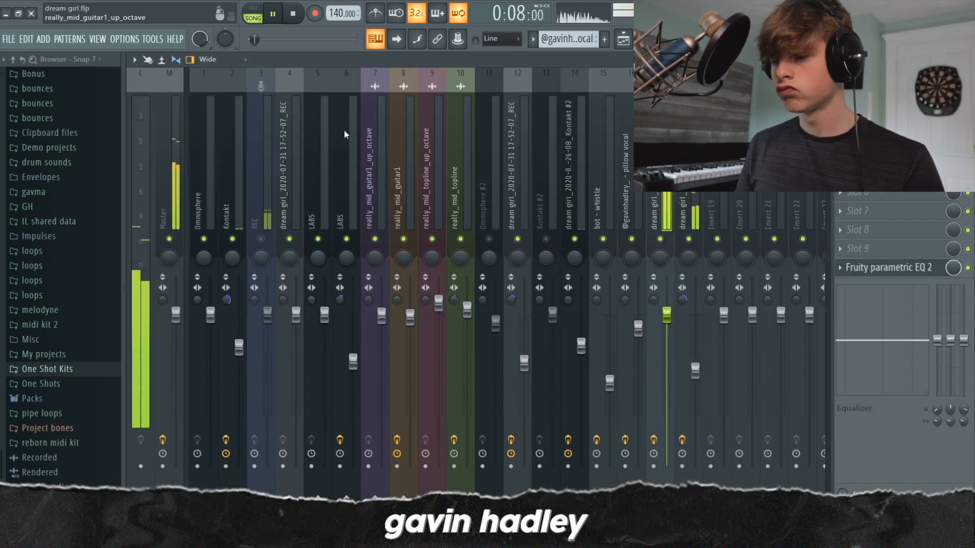
pyautogui.click(179, 126)
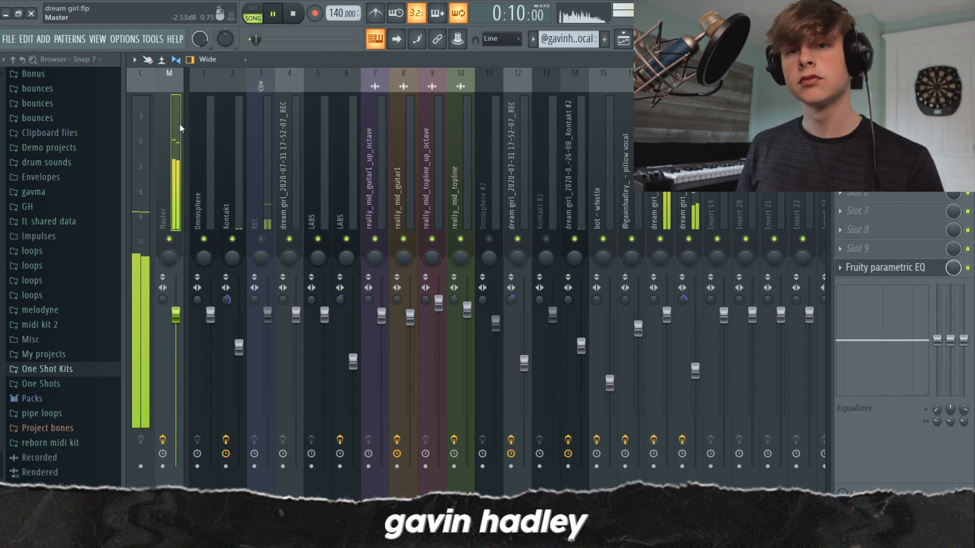